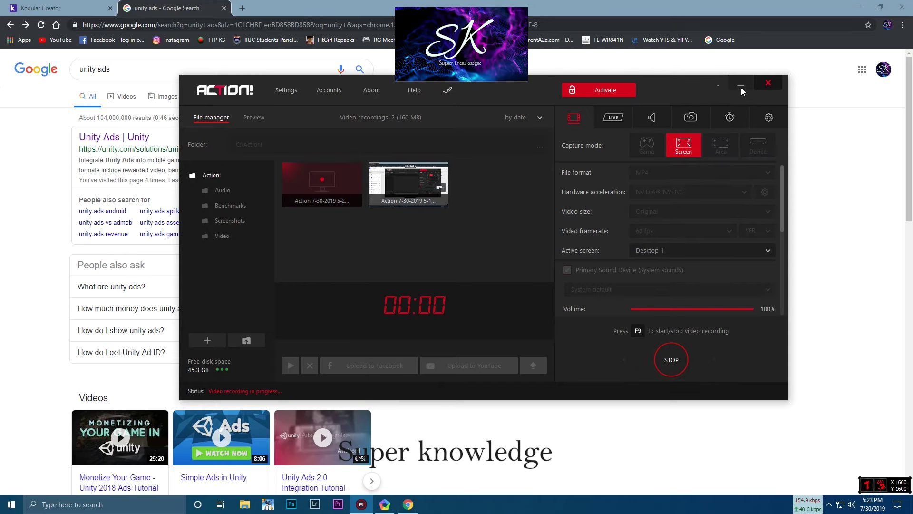
- Drag a Unity Ads component from the Monetization palette onto Screen1
{"action": "left_click", "coordinate": [741, 87]}
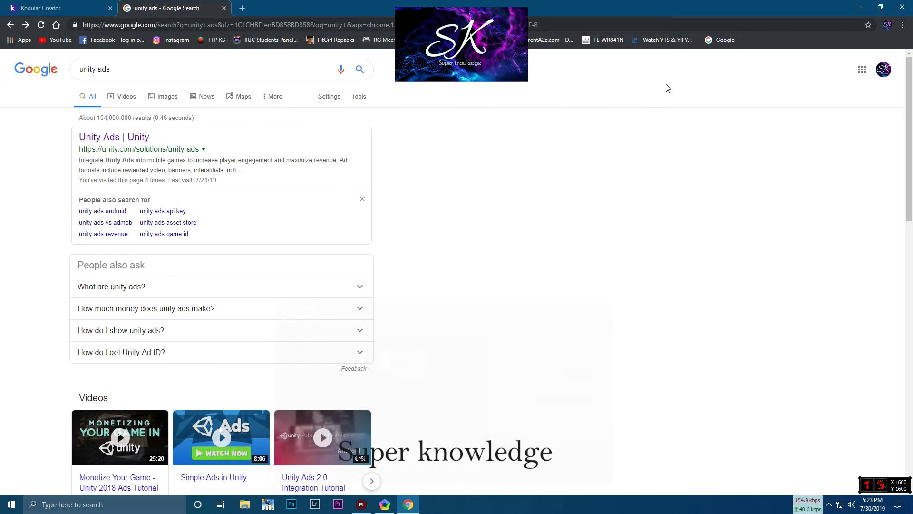
{"action": "left_click", "coordinate": [77, 6]}
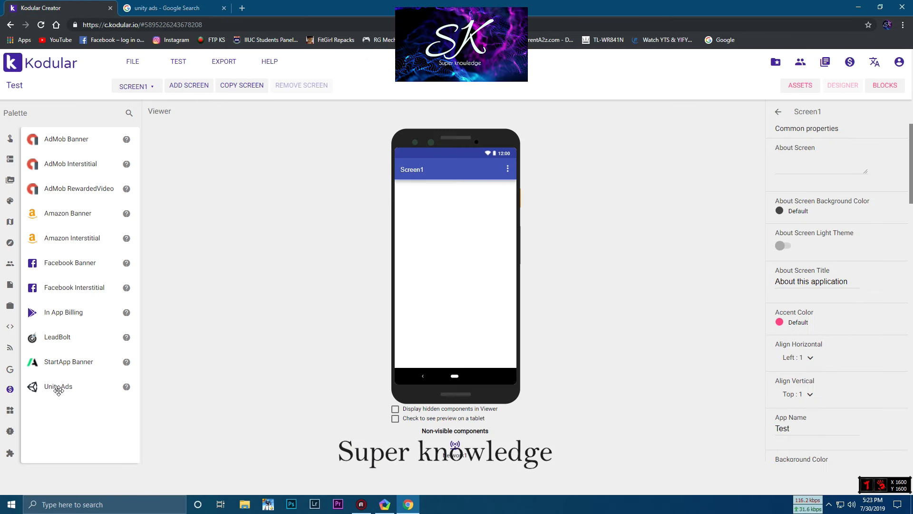
{"action": "left_click_drag", "start_coordinate": [58, 390], "coordinate": [428, 285]}
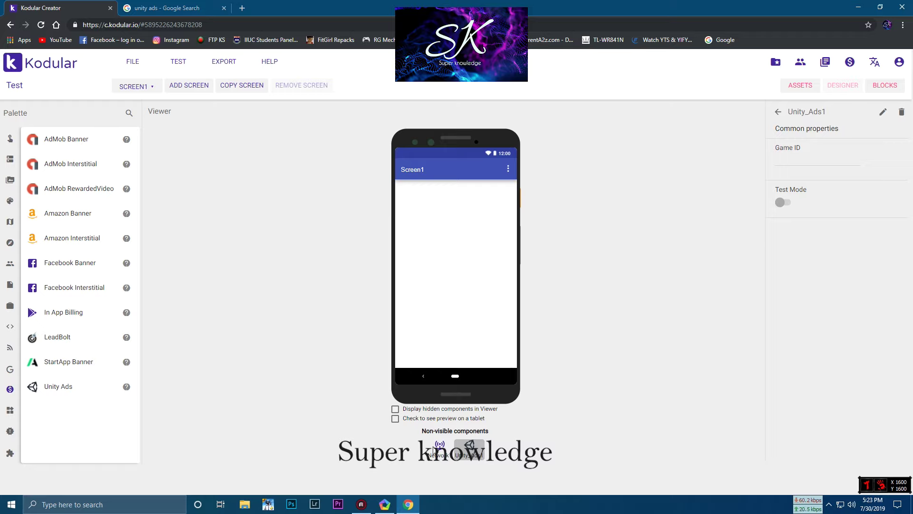
- Delete the existing Network1 component from the project
{"action": "left_click", "coordinate": [434, 447]}
{"action": "left_click", "coordinate": [901, 112]}
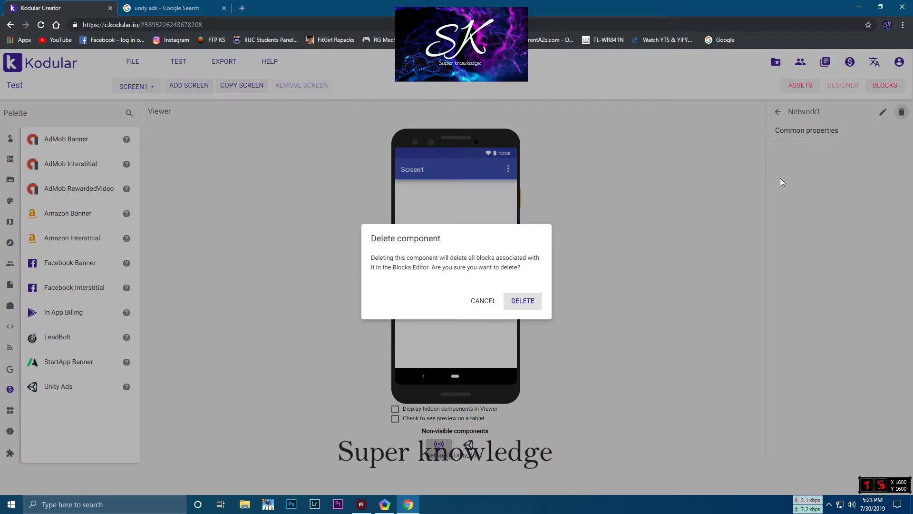
{"action": "left_click", "coordinate": [519, 312]}
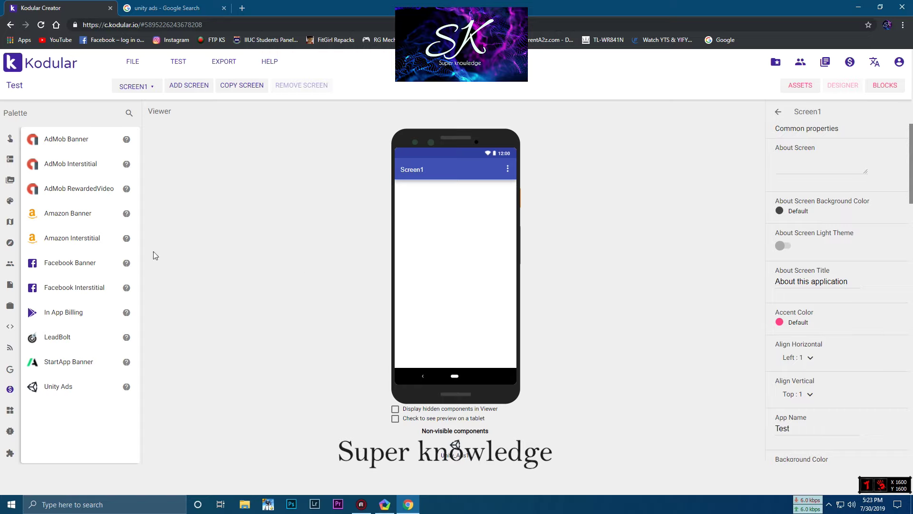
- Add a Button to Screen1 with a Light Blue background
{"action": "left_click", "coordinate": [11, 160]}
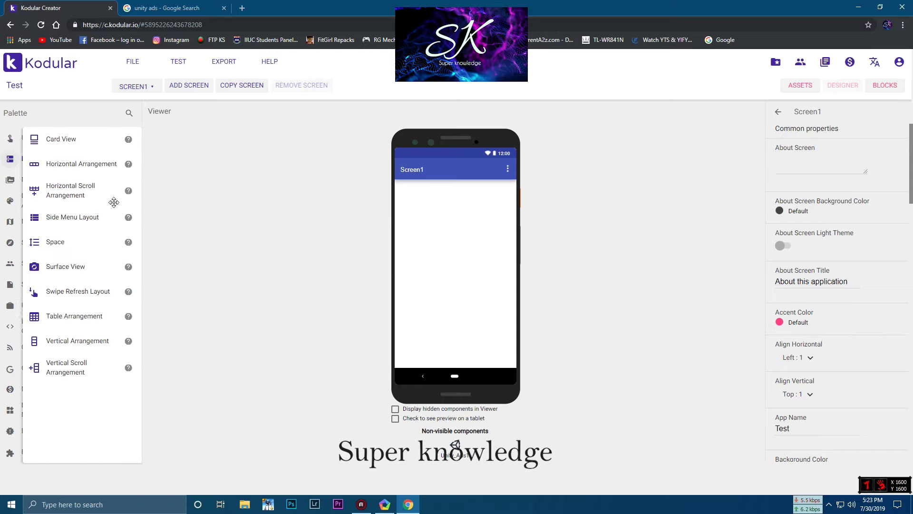
{"action": "left_click", "coordinate": [10, 138]}
{"action": "left_click_drag", "start_coordinate": [77, 191], "coordinate": [428, 235]}
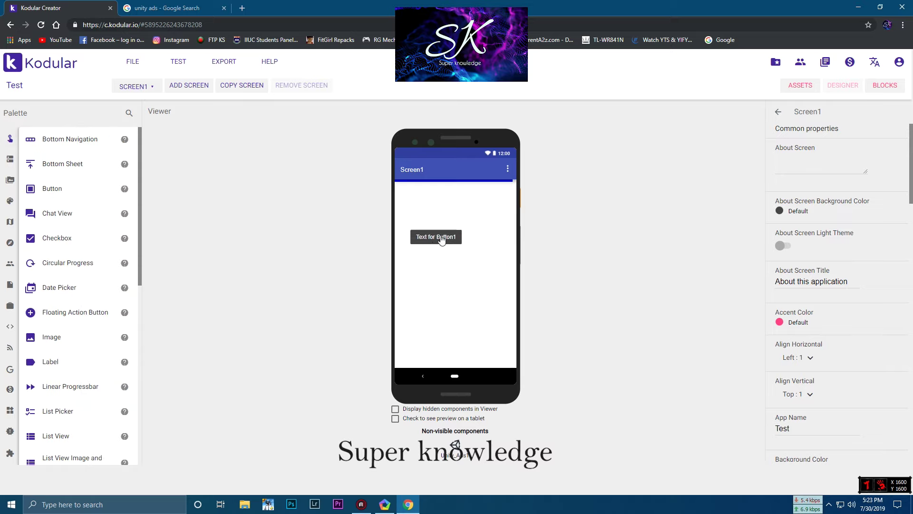
{"action": "left_click", "coordinate": [779, 156]}
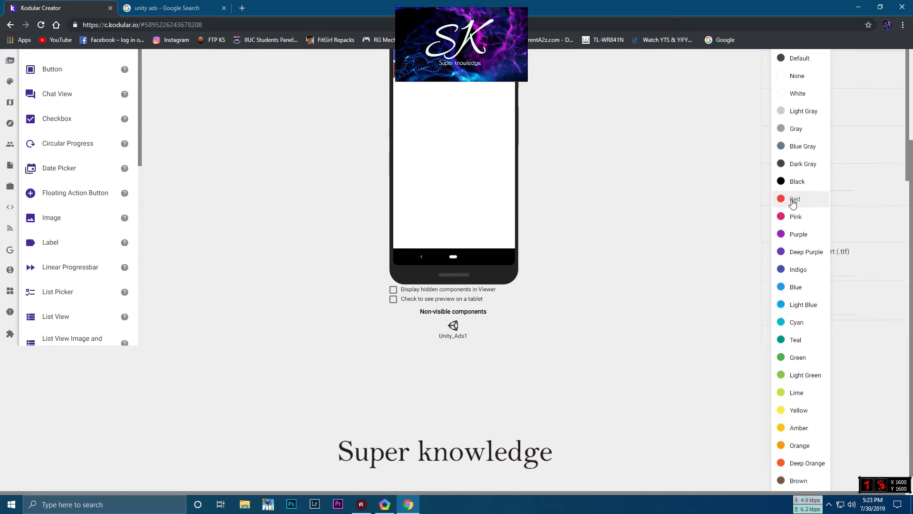
{"action": "left_click", "coordinate": [808, 303]}
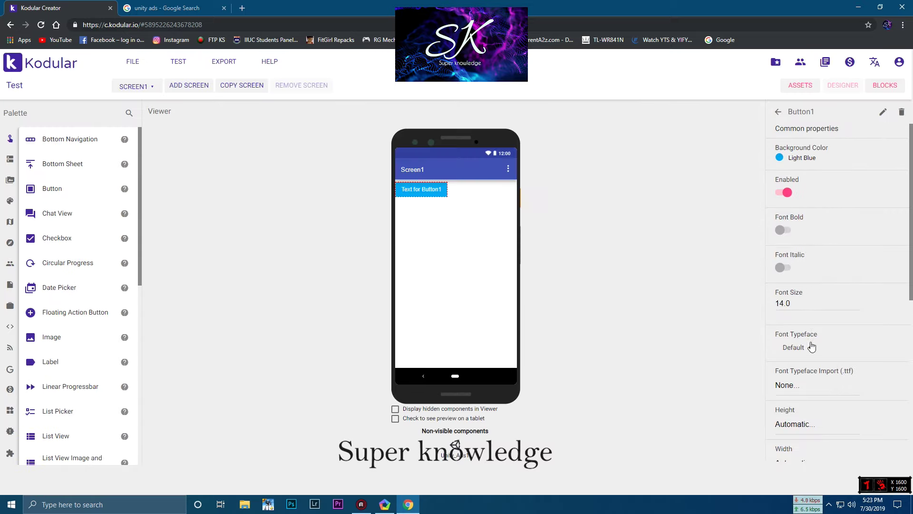
- Make the button Fill parent width, text 'Ads', Rounded shape, and add a Label above it
{"action": "left_click", "coordinate": [810, 420]}
{"action": "left_click", "coordinate": [753, 419]}
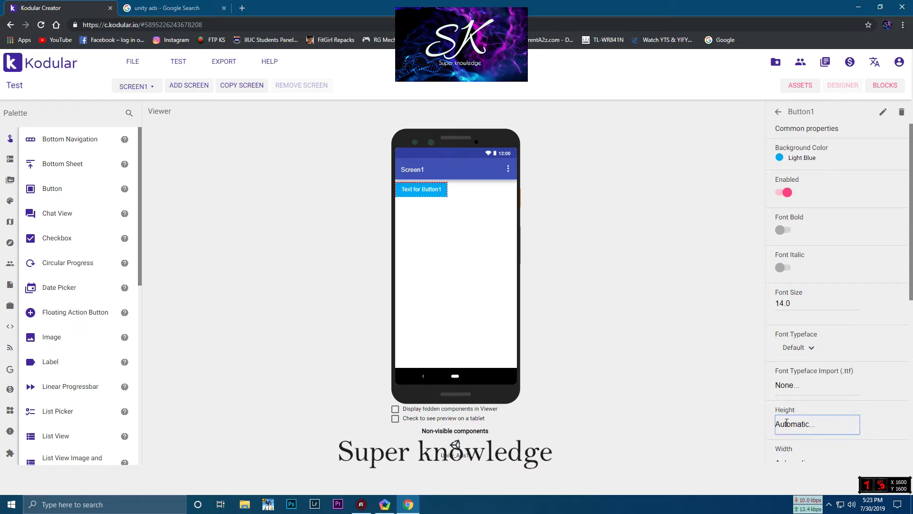
{"action": "scroll", "coordinate": [803, 331], "scroll_direction": "down", "scroll_amount": 4}
{"action": "left_click", "coordinate": [812, 277]}
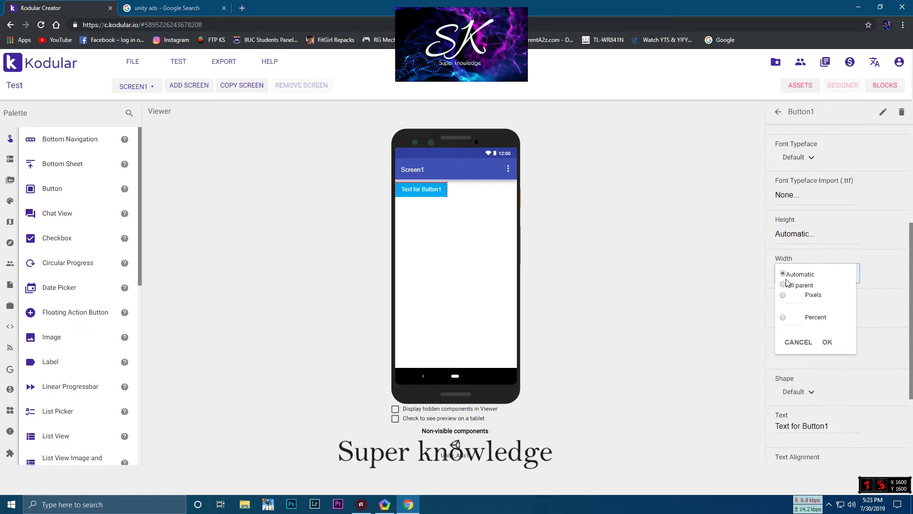
{"action": "left_click", "coordinate": [827, 342]}
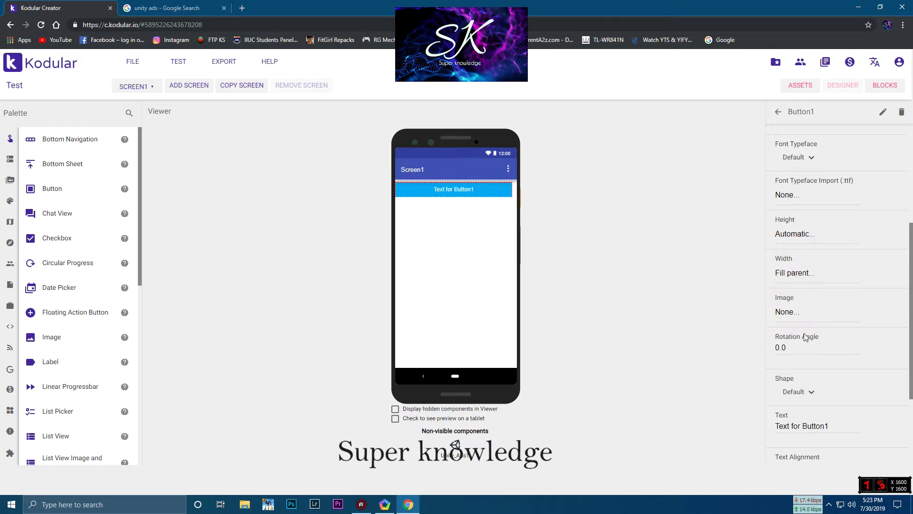
{"action": "scroll", "coordinate": [839, 380], "scroll_direction": "down", "scroll_amount": 3}
{"action": "type", "text": "Ads"}
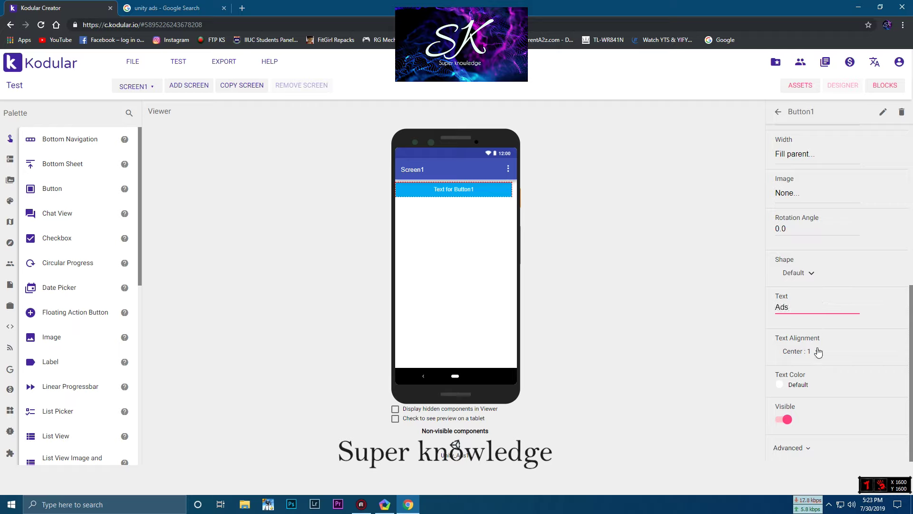
{"action": "key", "text": "Return"}
{"action": "left_click", "coordinate": [799, 272]}
{"action": "left_click", "coordinate": [792, 304]}
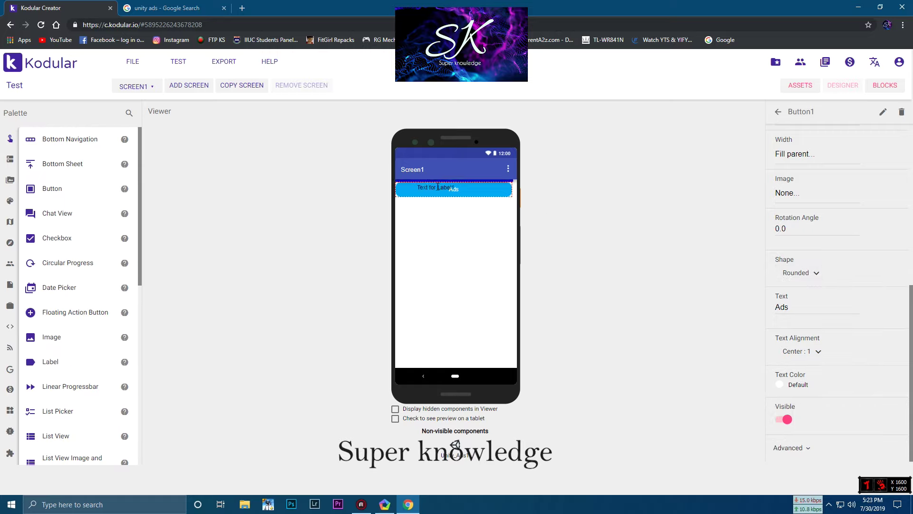
{"action": "left_click_drag", "start_coordinate": [40, 363], "coordinate": [446, 191]}
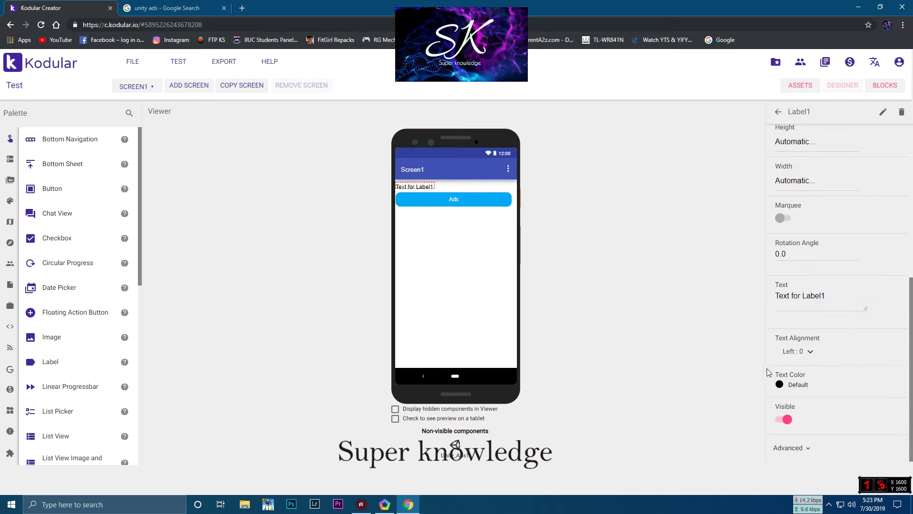
- Change Label1's text to 'Text 1'
{"action": "scroll", "coordinate": [824, 243], "scroll_direction": "up", "scroll_amount": 1}
{"action": "scroll", "coordinate": [824, 248], "scroll_direction": "up", "scroll_amount": 1}
{"action": "scroll", "coordinate": [835, 432], "scroll_direction": "down", "scroll_amount": 2}
{"action": "left_click", "coordinate": [843, 294]}
{"action": "key", "text": "BackSpace"}
{"action": "key", "text": "BackSpace"}
{"action": "key", "text": "BackSpace"}
{"action": "type", "text": "Text 1"}
{"action": "scroll", "coordinate": [824, 200], "scroll_direction": "up", "scroll_amount": 4}
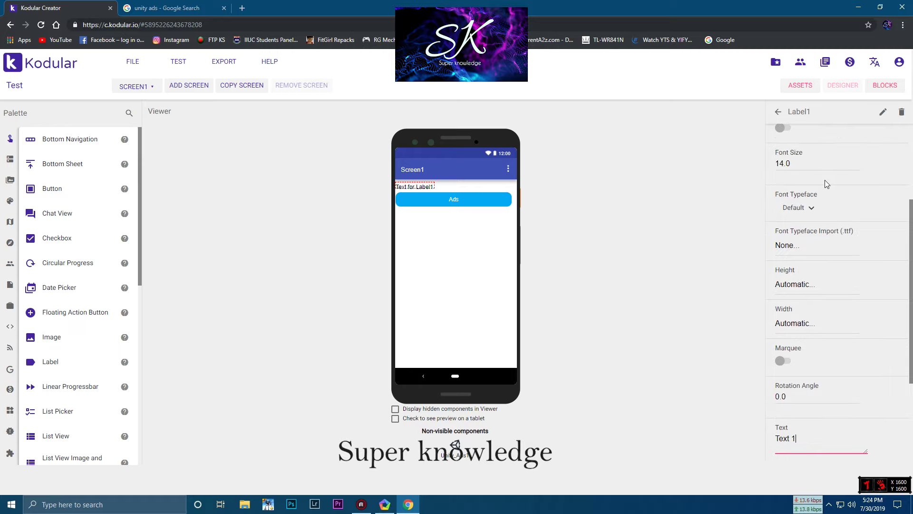
{"action": "scroll", "coordinate": [813, 237], "scroll_direction": "up", "scroll_amount": 2}
- Give Label1 font size 20 in bold, then switch to the Blocks editor
{"action": "left_click", "coordinate": [805, 303]}
{"action": "key", "text": "BackSpace"}
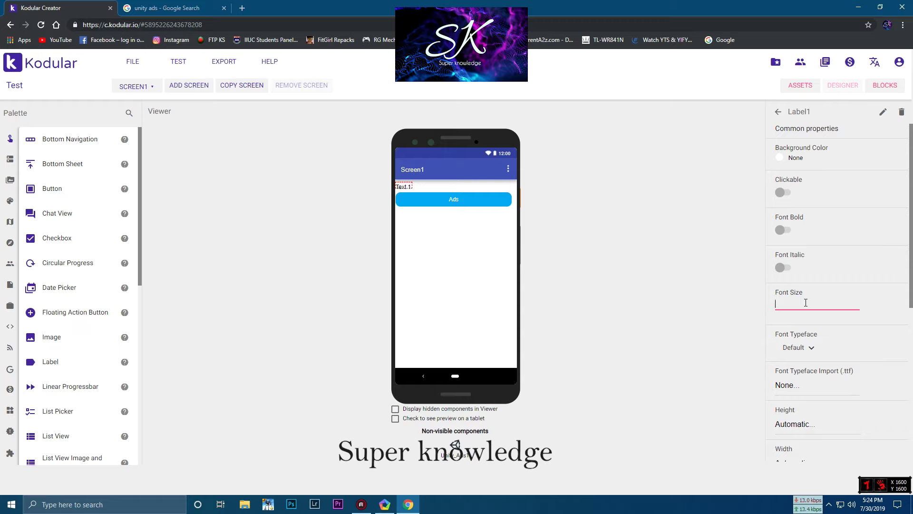
{"action": "type", "text": "20"}
{"action": "left_click", "coordinate": [782, 229]}
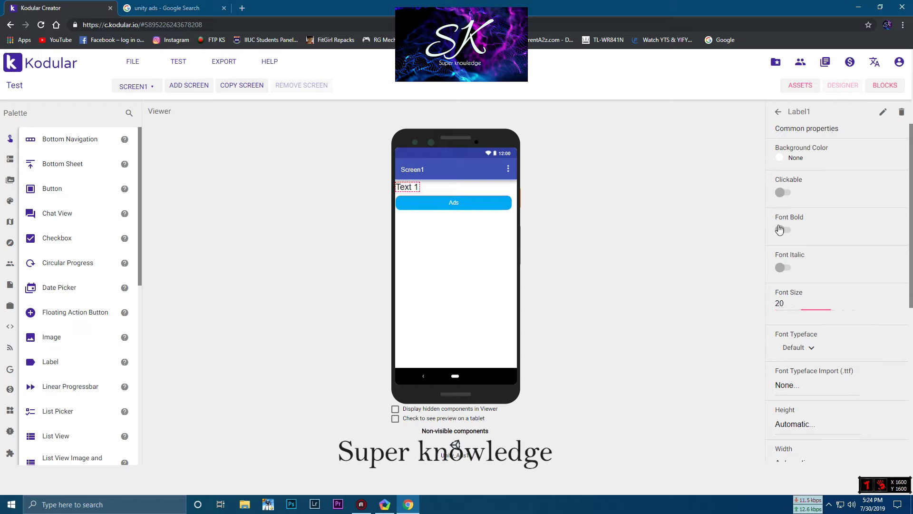
{"action": "left_click", "coordinate": [469, 226]}
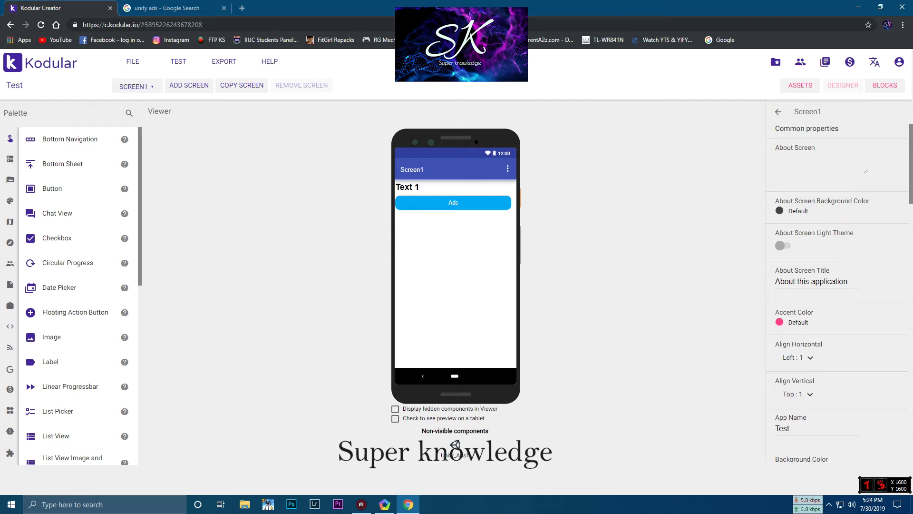
{"action": "left_click", "coordinate": [884, 85]}
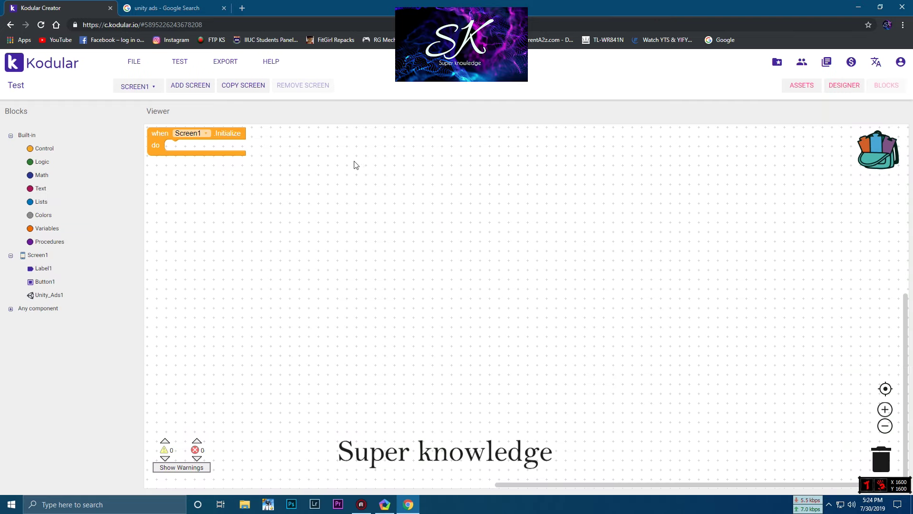
- Check Unity_Ads1's empty Game ID in the Designer, then return to the unity ads search results
{"action": "left_click", "coordinate": [843, 86]}
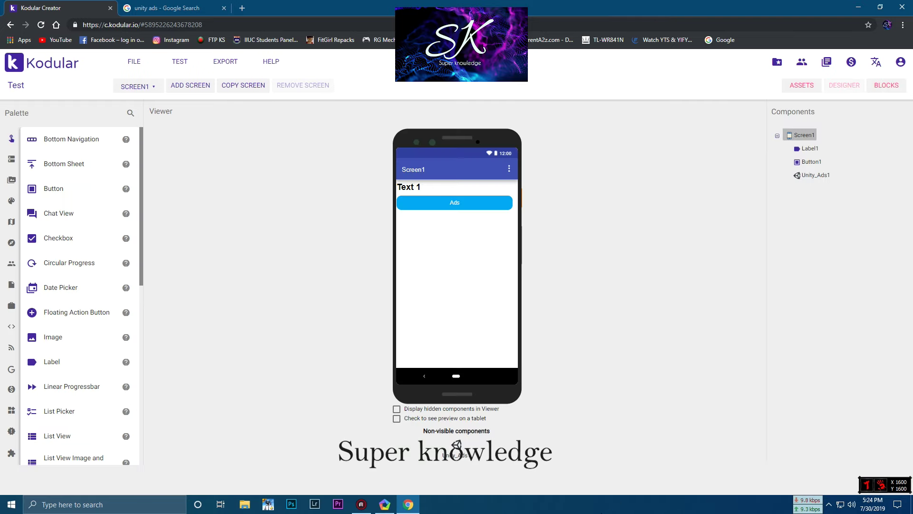
{"action": "left_click", "coordinate": [455, 451]}
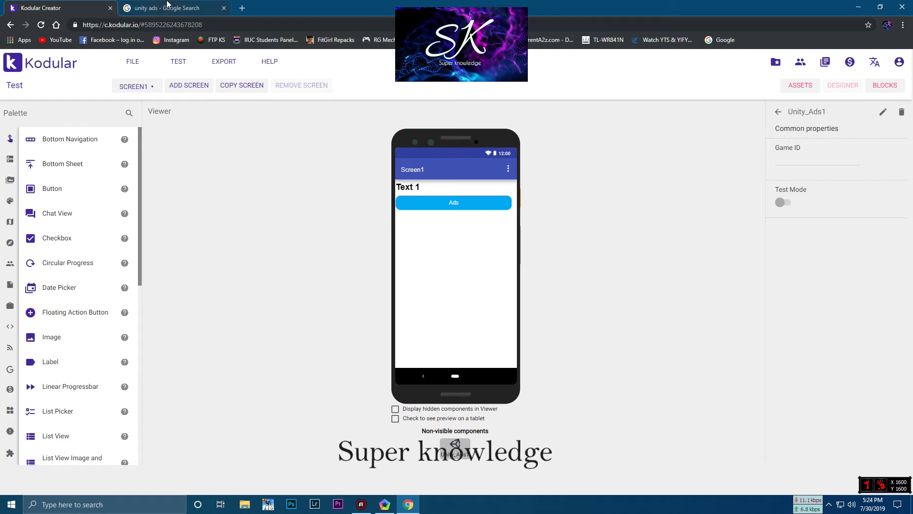
{"action": "left_click", "coordinate": [167, 4]}
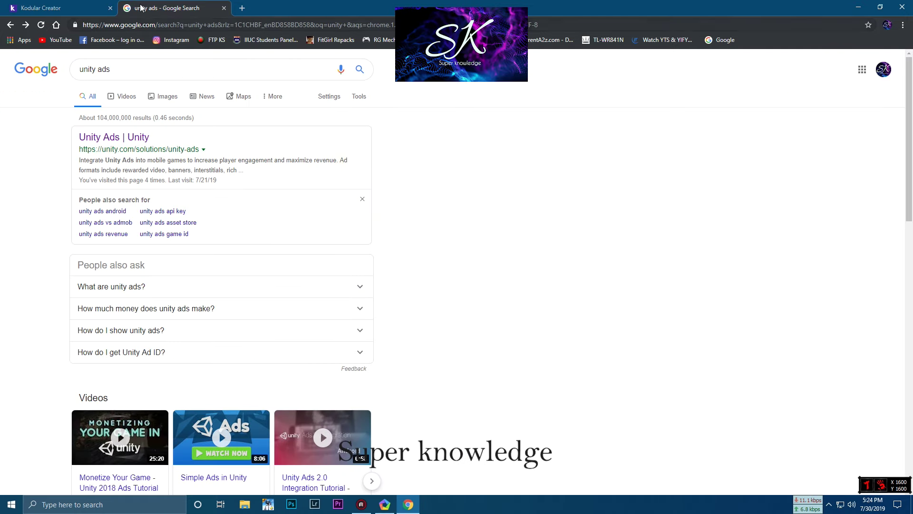
- Open the Unity Ads page, start monetization setup, and sign in with a Google account
{"action": "triple_click", "coordinate": [126, 72]}
{"action": "left_click", "coordinate": [343, 159]}
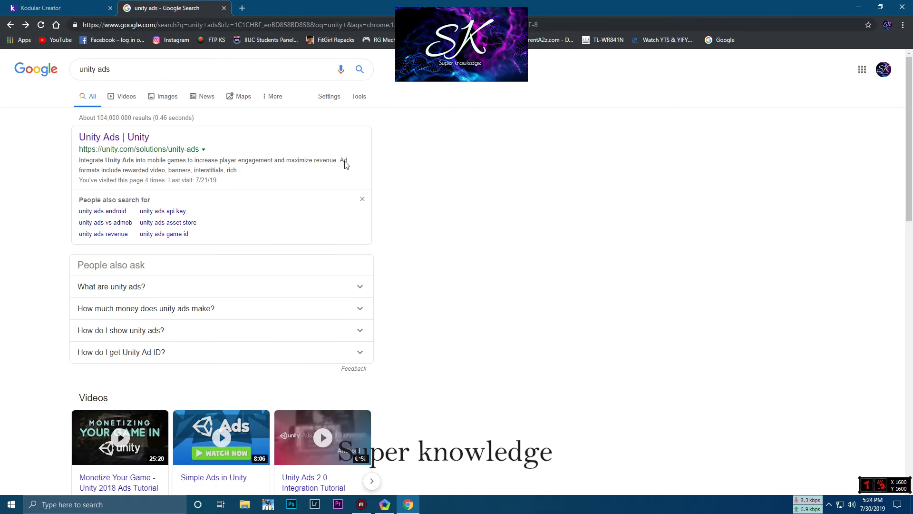
{"action": "left_click", "coordinate": [121, 138]}
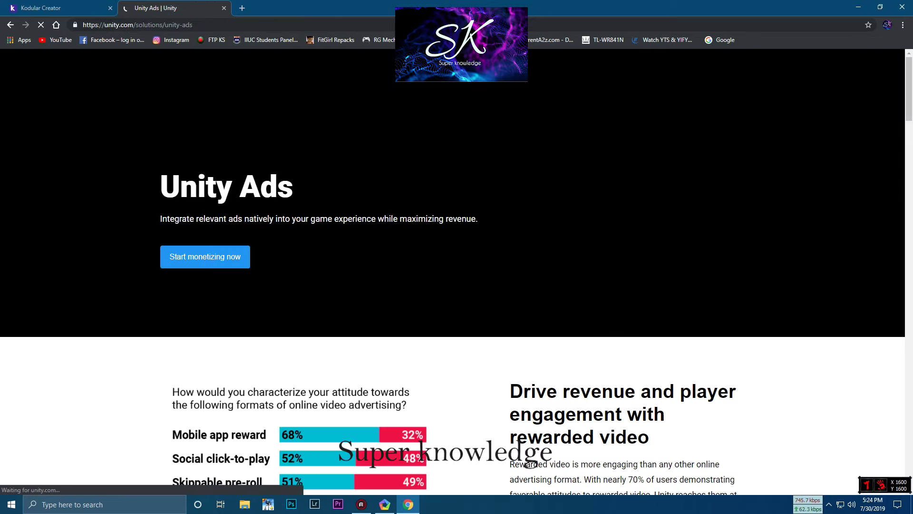
{"action": "left_click", "coordinate": [215, 260]}
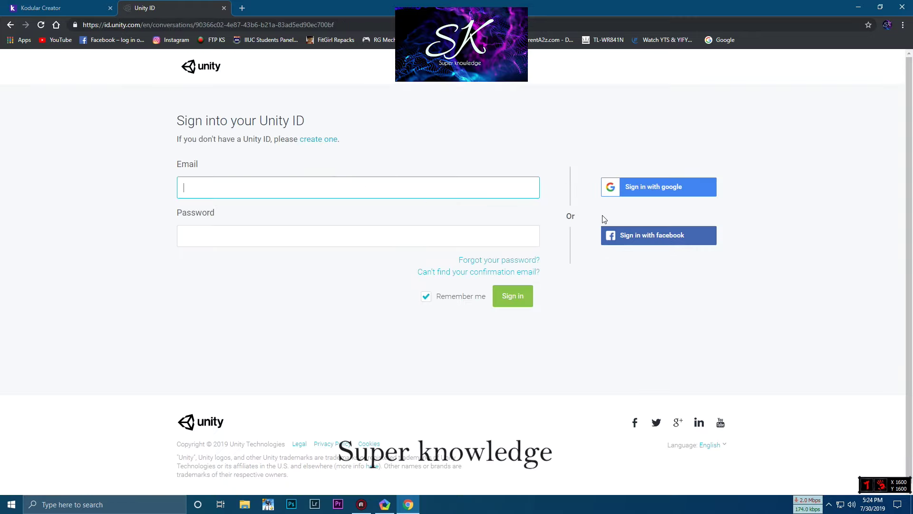
{"action": "left_click", "coordinate": [655, 188]}
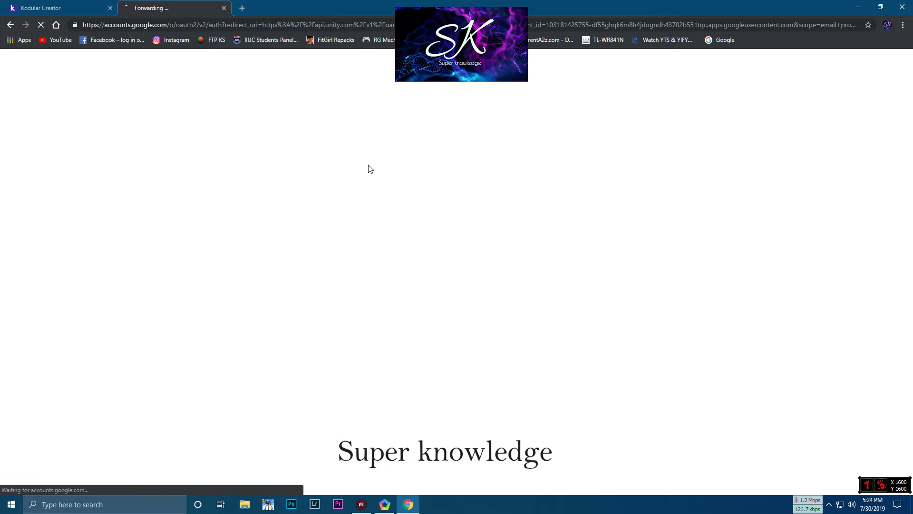
{"action": "left_click", "coordinate": [421, 258]}
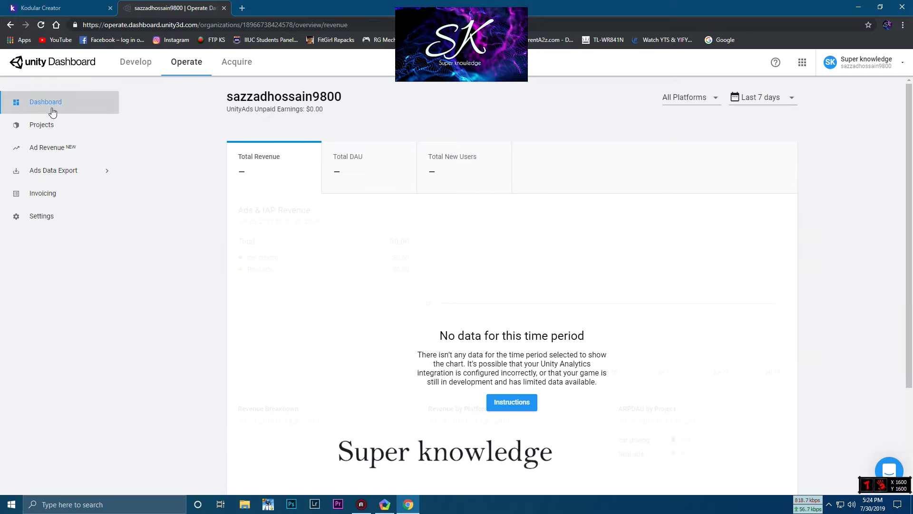
- Cancel a new project and open the existing 'car driving' project from the Projects list
{"action": "left_click", "coordinate": [86, 129]}
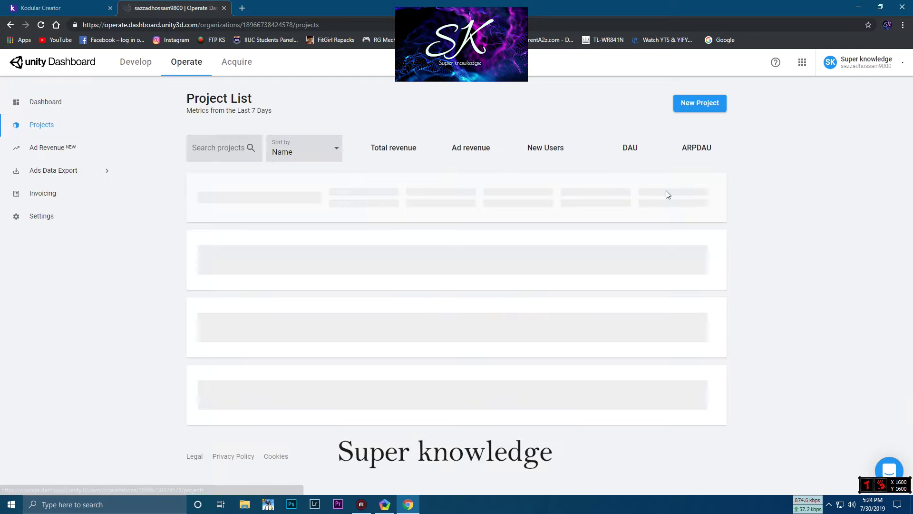
{"action": "left_click", "coordinate": [705, 105]}
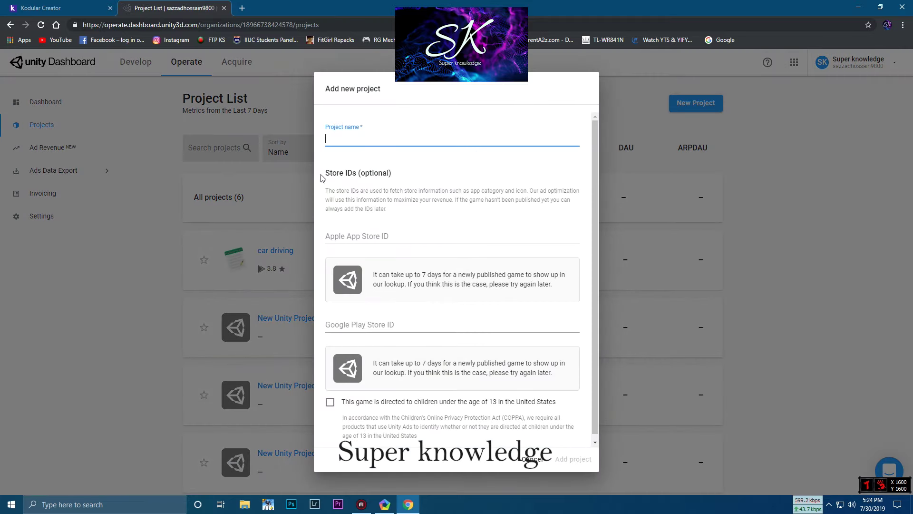
{"action": "scroll", "coordinate": [405, 225], "scroll_direction": "down", "scroll_amount": 1}
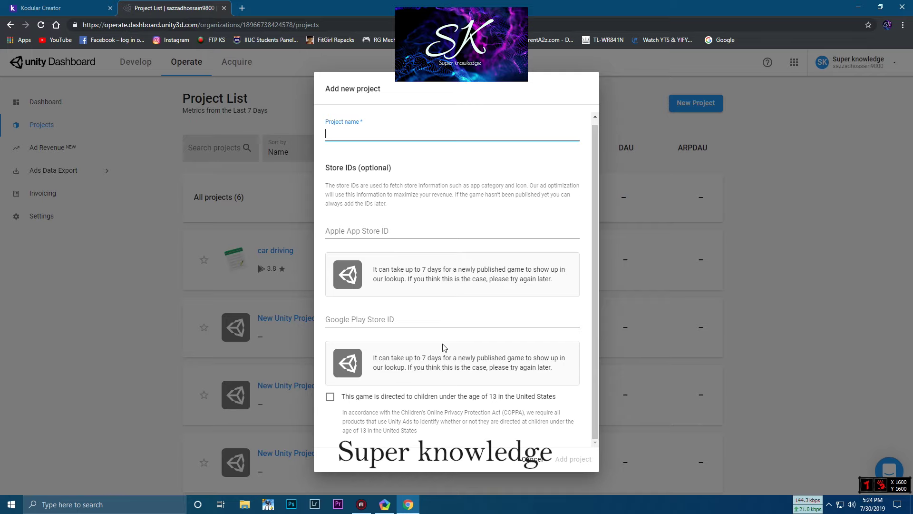
{"action": "left_click", "coordinate": [532, 459]}
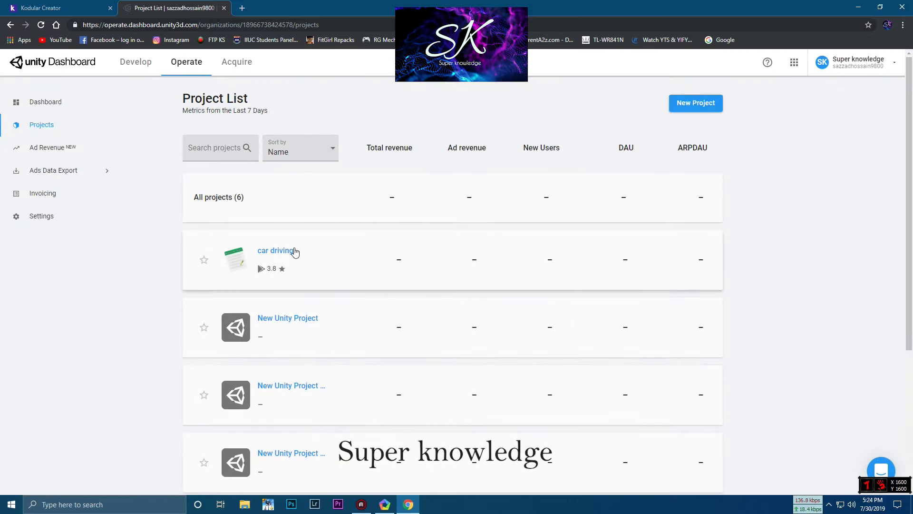
{"action": "left_click", "coordinate": [291, 251]}
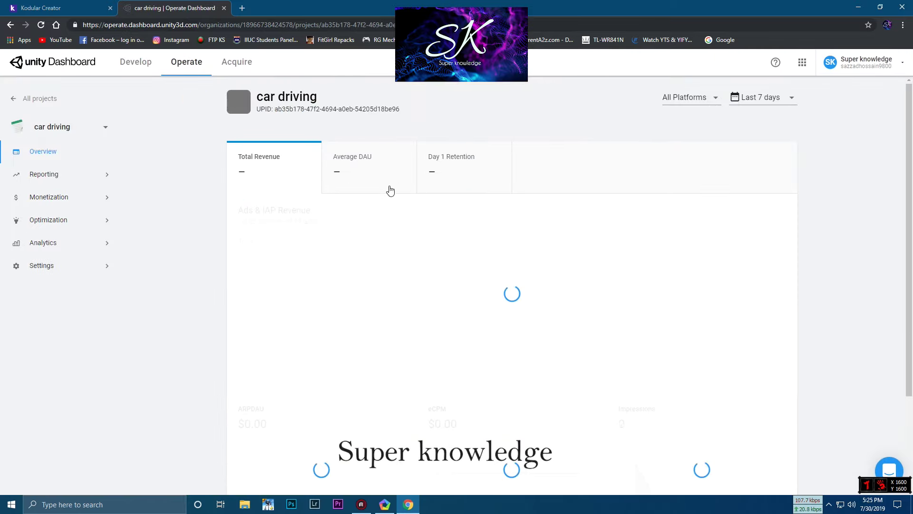
{"action": "left_click_drag", "start_coordinate": [267, 104], "coordinate": [454, 140]}
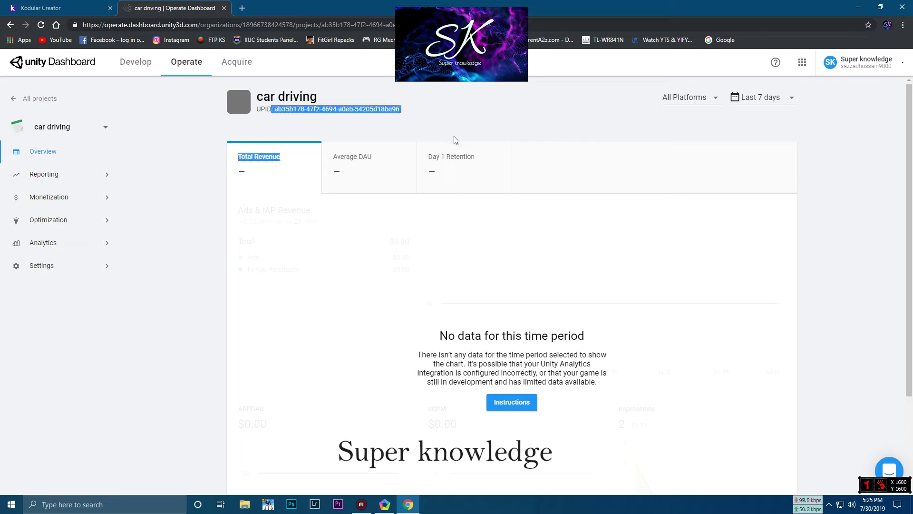
- Open Project Settings and copy the Google Play Store game ID 3228367
{"action": "left_click", "coordinate": [592, 348]}
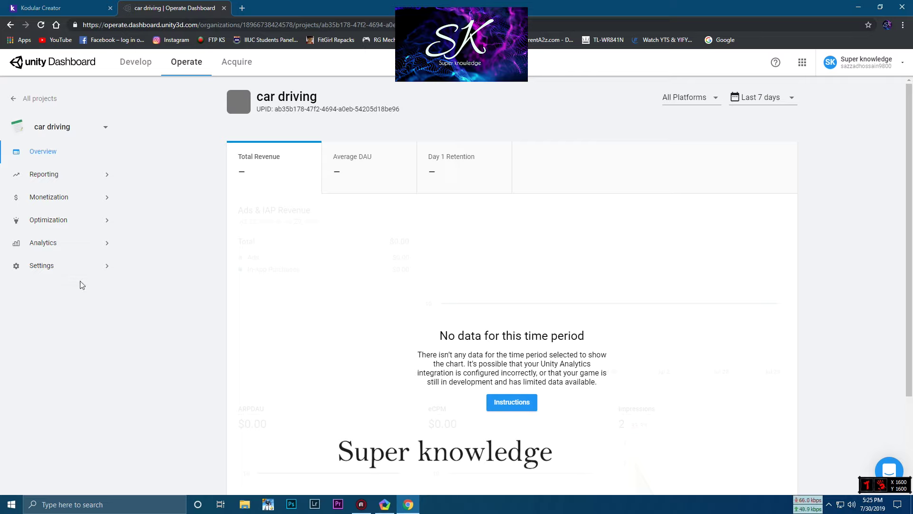
{"action": "left_click", "coordinate": [74, 266]}
{"action": "left_click", "coordinate": [69, 288]}
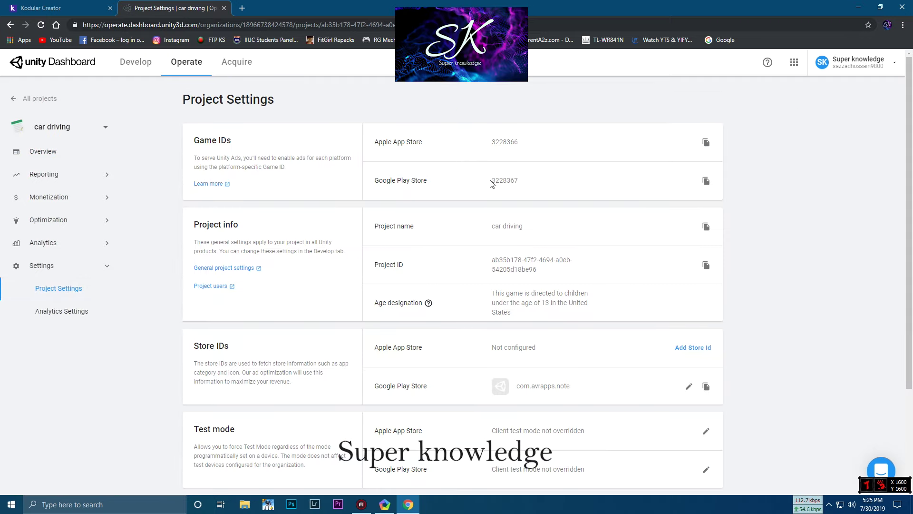
{"action": "left_click_drag", "start_coordinate": [492, 179], "coordinate": [531, 185]}
{"action": "right_click", "coordinate": [537, 180]}
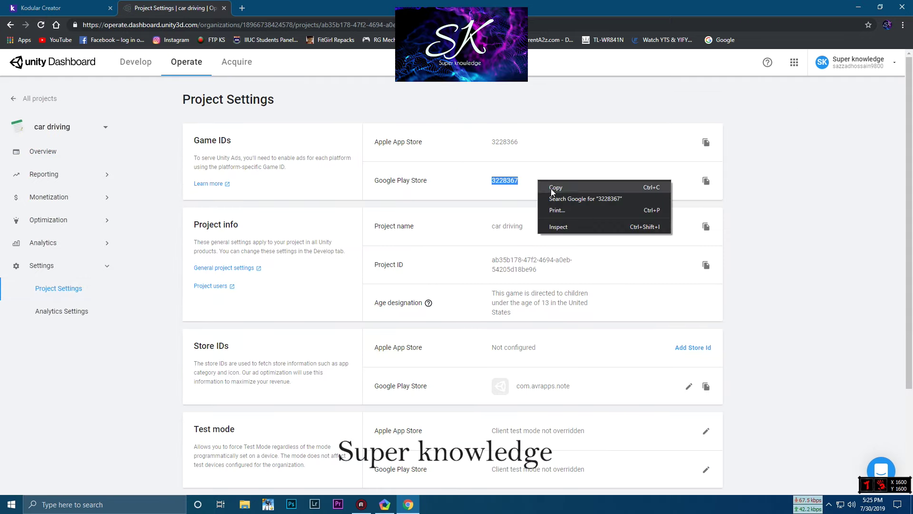
{"action": "left_click", "coordinate": [550, 188]}
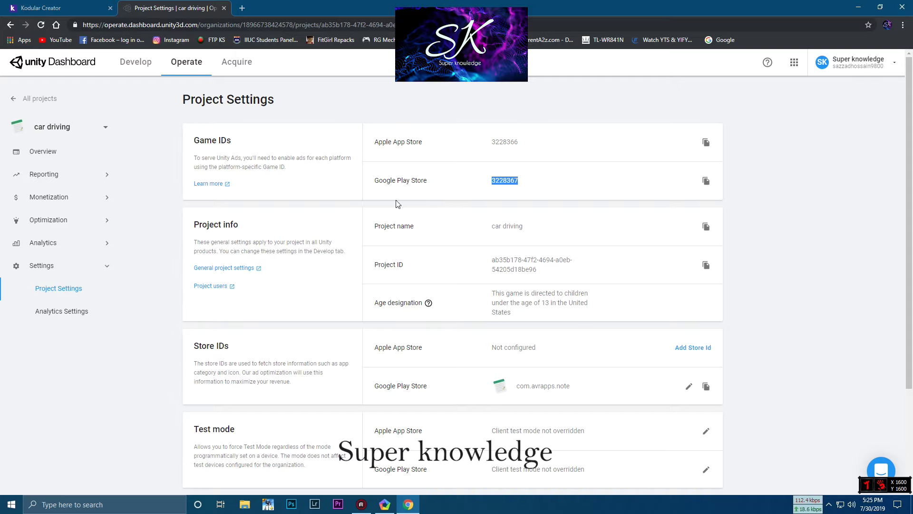
- After checking the Kodular tab, copy the Google Play Store game ID 3228367 again
{"action": "left_click", "coordinate": [69, 7]}
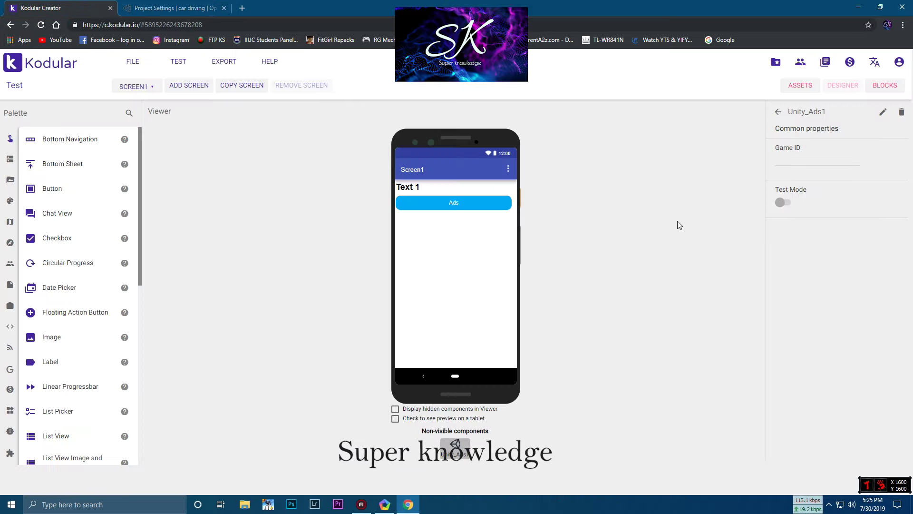
{"action": "left_click", "coordinate": [182, 7]}
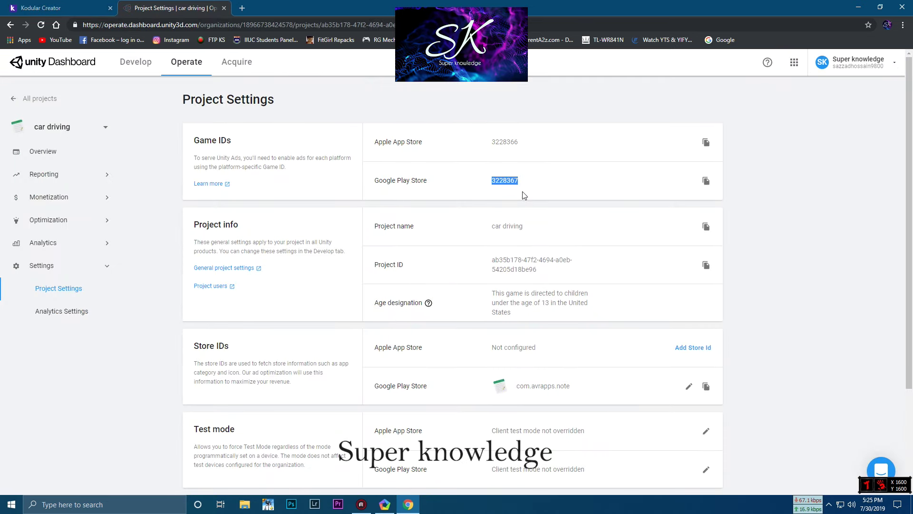
{"action": "left_click", "coordinate": [58, 5]}
{"action": "left_click", "coordinate": [145, 10]}
{"action": "left_click_drag", "start_coordinate": [195, 139], "coordinate": [230, 142]}
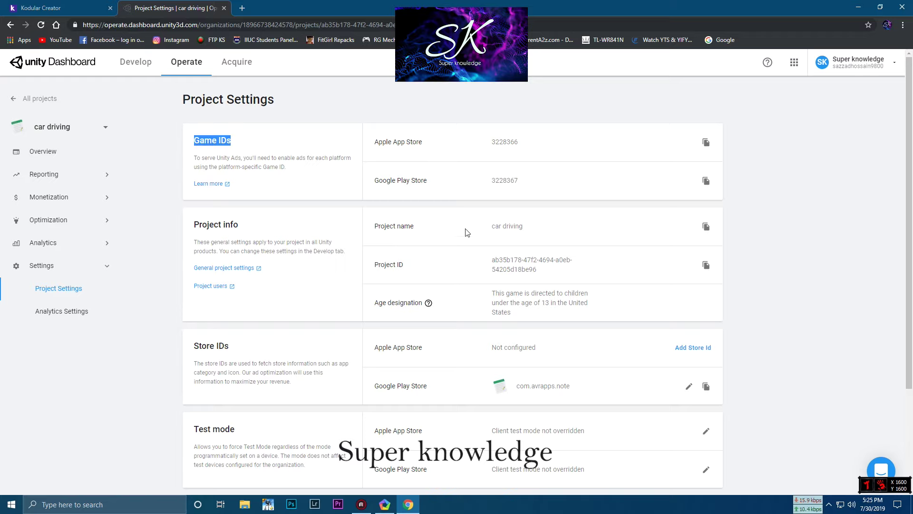
{"action": "double_click", "coordinate": [495, 181]}
{"action": "right_click", "coordinate": [494, 176]}
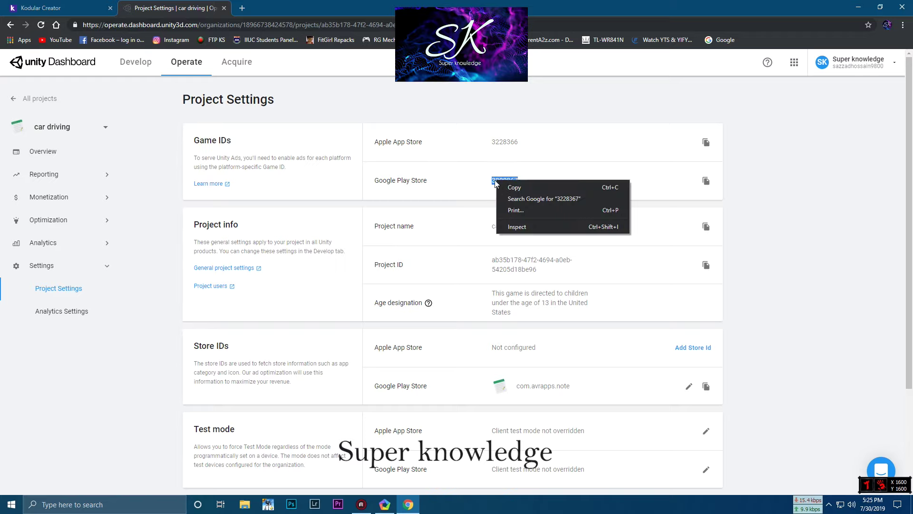
{"action": "left_click", "coordinate": [514, 187]}
- Paste 3228367 into Unity_Ads1's Game ID and open the Blocks editor
{"action": "left_click", "coordinate": [59, 9]}
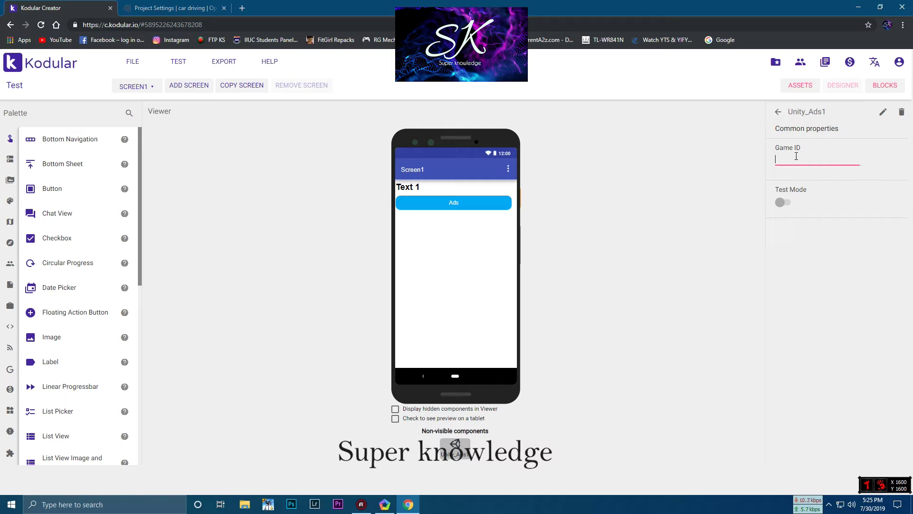
{"action": "key", "text": "ctrl+v"}
{"action": "left_click", "coordinate": [875, 85]}
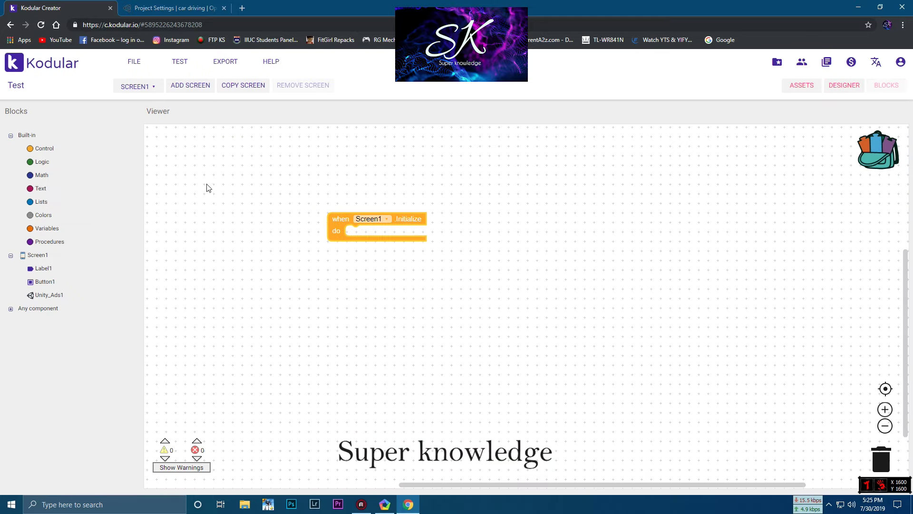
- In Screen1.Initialize, add an if block that calls Unity_Ads1 Show Ad when Is Ready
{"action": "left_click", "coordinate": [49, 295]}
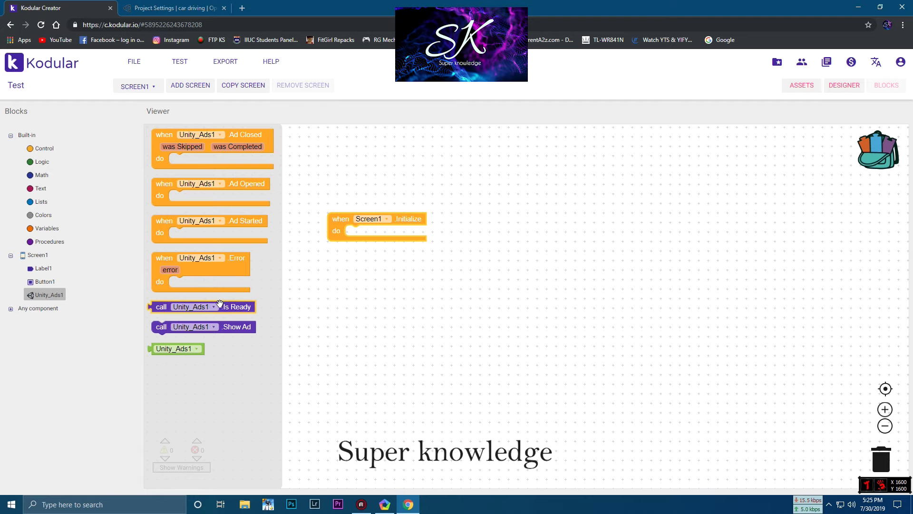
{"action": "left_click_drag", "start_coordinate": [238, 319], "coordinate": [462, 323]}
{"action": "left_click", "coordinate": [50, 295]}
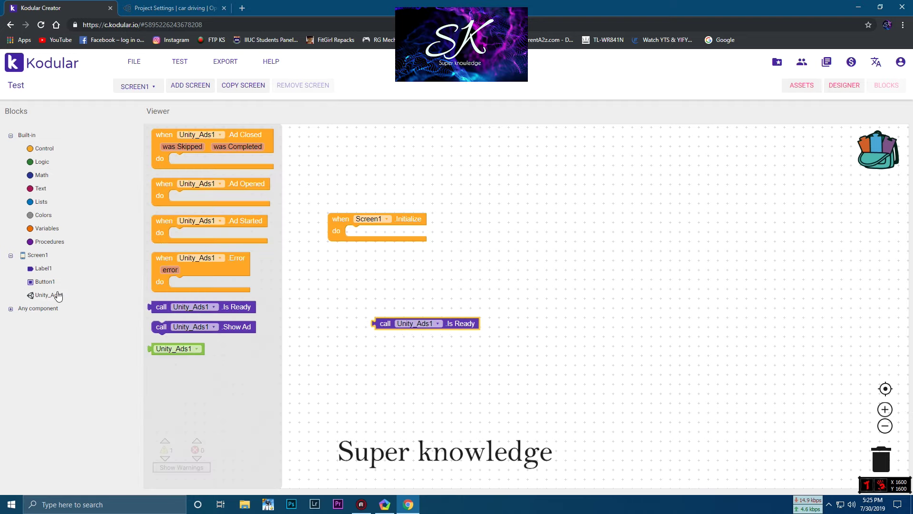
{"action": "left_click_drag", "start_coordinate": [234, 334], "coordinate": [449, 351]}
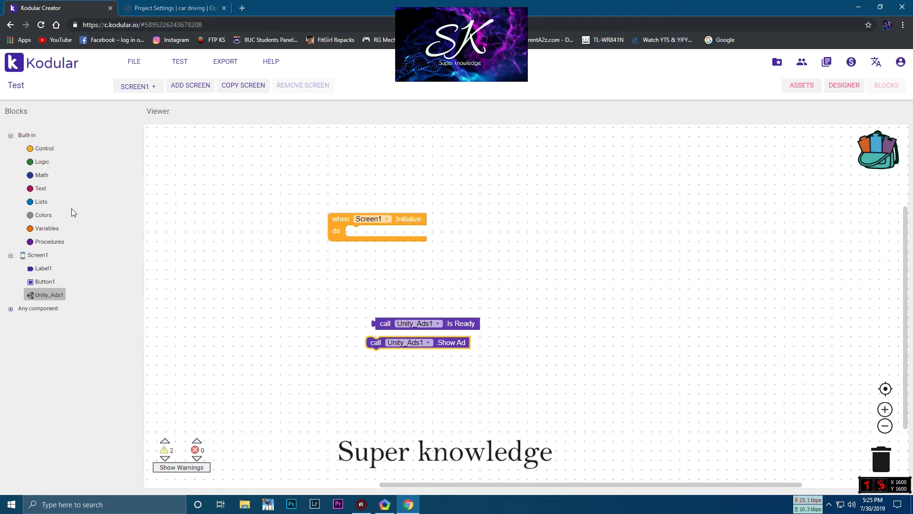
{"action": "left_click", "coordinate": [33, 148]}
{"action": "left_click_drag", "start_coordinate": [164, 141], "coordinate": [297, 307]}
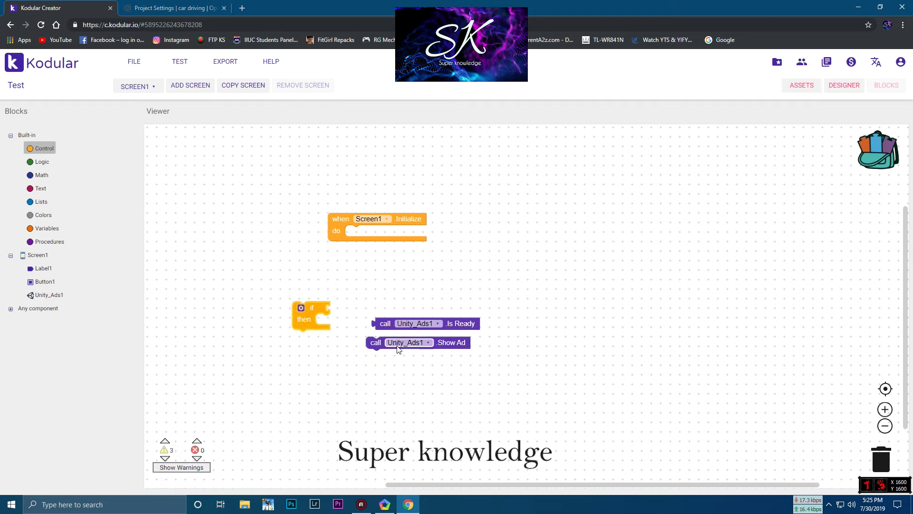
{"action": "left_click_drag", "start_coordinate": [455, 328], "coordinate": [407, 309]}
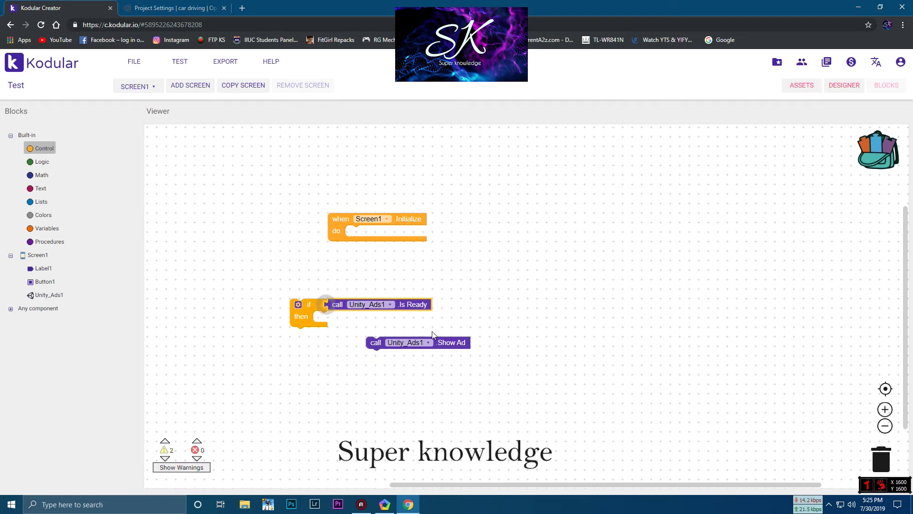
{"action": "mouse_move", "coordinate": [439, 336]}
{"action": "left_mouse_down"}
{"action": "mouse_move", "coordinate": [414, 332]}
{"action": "mouse_move", "coordinate": [388, 311]}
{"action": "left_mouse_up"}
{"action": "left_click_drag", "start_coordinate": [301, 316], "coordinate": [357, 243]}
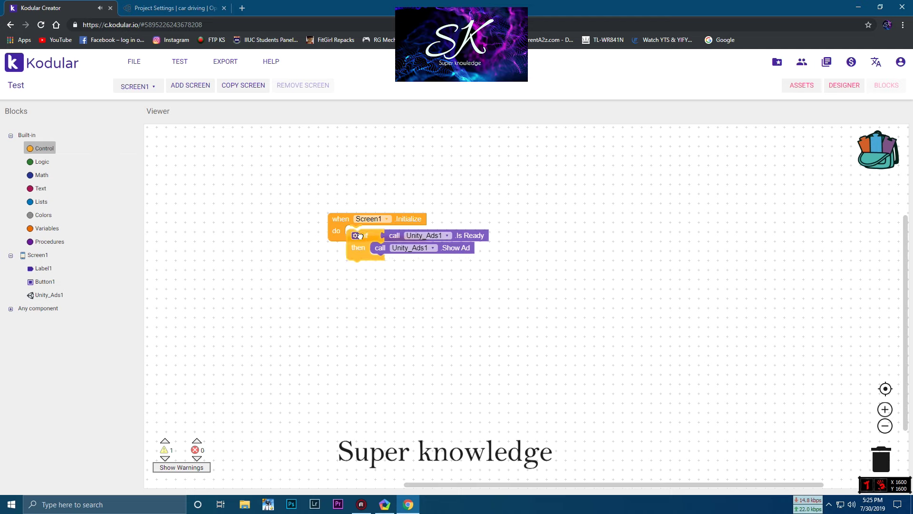
- Add a when Button1.Click event containing a duplicated Unity_Ads1 Show Ad call
{"action": "left_click", "coordinate": [45, 281]}
{"action": "left_click_drag", "start_coordinate": [218, 137], "coordinate": [364, 274]}
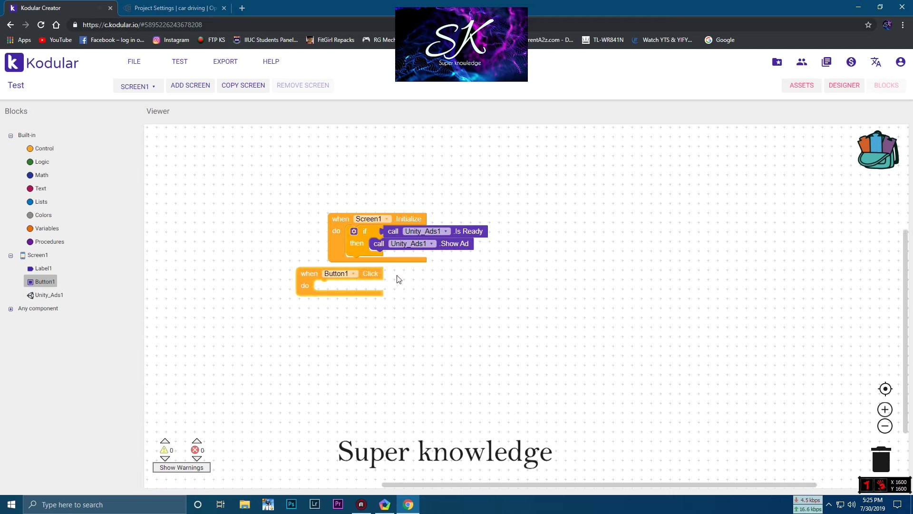
{"action": "right_click", "coordinate": [458, 243]}
{"action": "left_click", "coordinate": [476, 247]}
{"action": "mouse_move", "coordinate": [435, 259]}
{"action": "left_mouse_down"}
{"action": "mouse_move", "coordinate": [369, 281]}
{"action": "mouse_move", "coordinate": [356, 297]}
{"action": "mouse_move", "coordinate": [280, 289]}
{"action": "mouse_move", "coordinate": [393, 275]}
{"action": "left_mouse_up"}
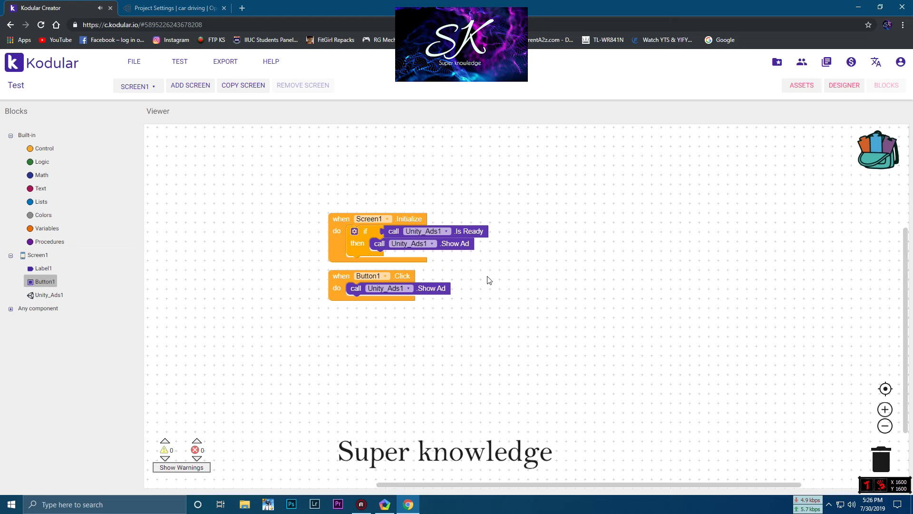
{"action": "left_click", "coordinate": [45, 281]}
{"action": "left_click", "coordinate": [49, 295]}
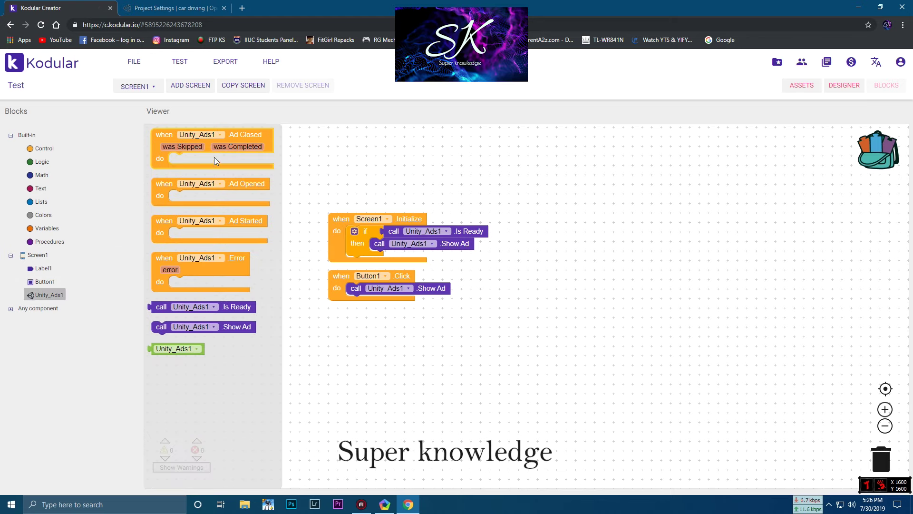
- Place a when Unity_Ads1.Error event below Button1.Click and delete the Ad Closed event
{"action": "left_click_drag", "start_coordinate": [214, 157], "coordinate": [398, 362]}
{"action": "mouse_move", "coordinate": [414, 344]}
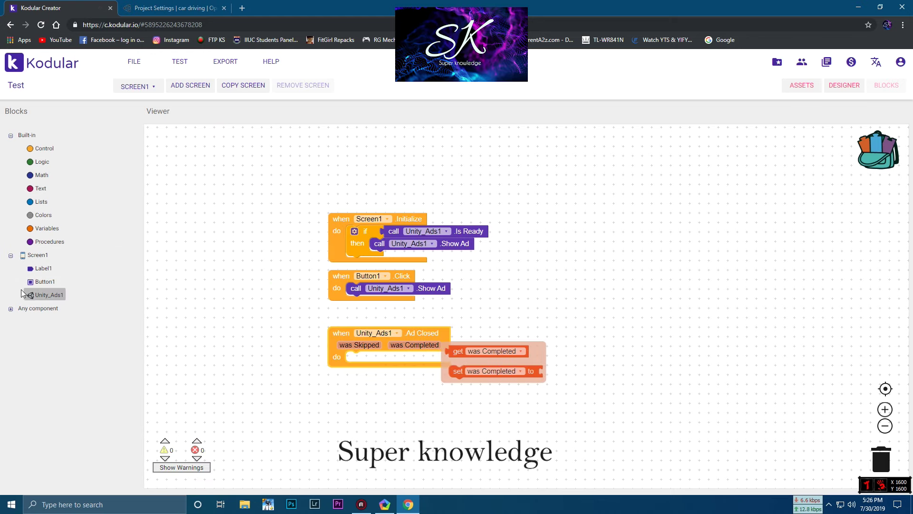
{"action": "left_click", "coordinate": [41, 295]}
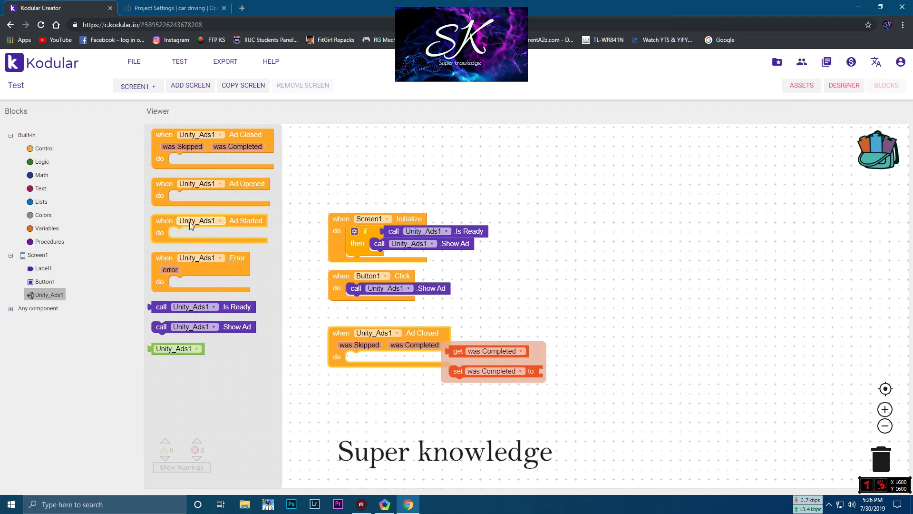
{"action": "left_click_drag", "start_coordinate": [190, 259], "coordinate": [364, 382]}
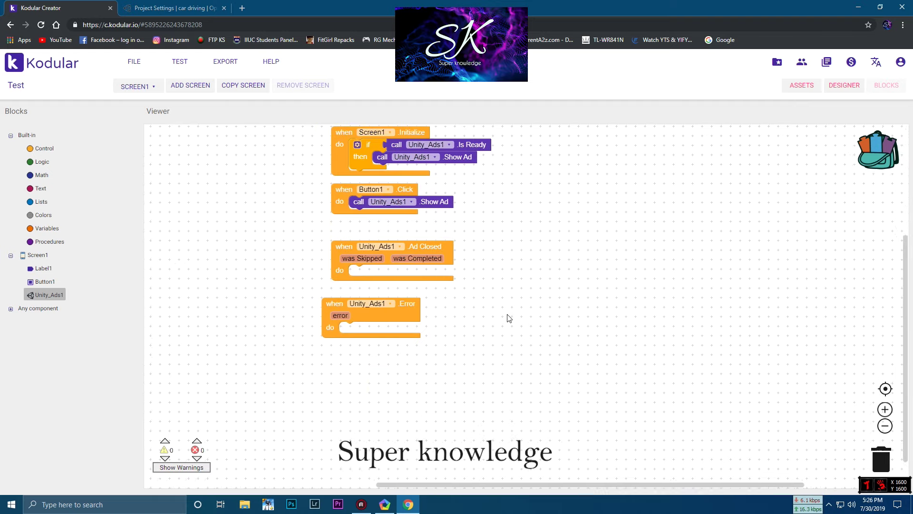
{"action": "scroll", "coordinate": [508, 316], "scroll_direction": "down", "scroll_amount": 3}
{"action": "left_click_drag", "start_coordinate": [409, 227], "coordinate": [881, 458]}
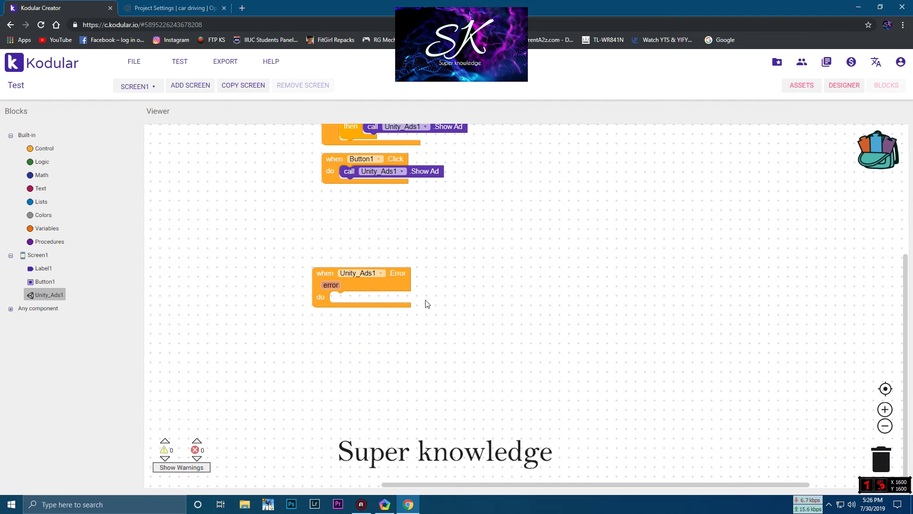
{"action": "left_click_drag", "start_coordinate": [376, 280], "coordinate": [386, 206]}
{"action": "scroll", "coordinate": [481, 346], "scroll_direction": "up", "scroll_amount": 5}
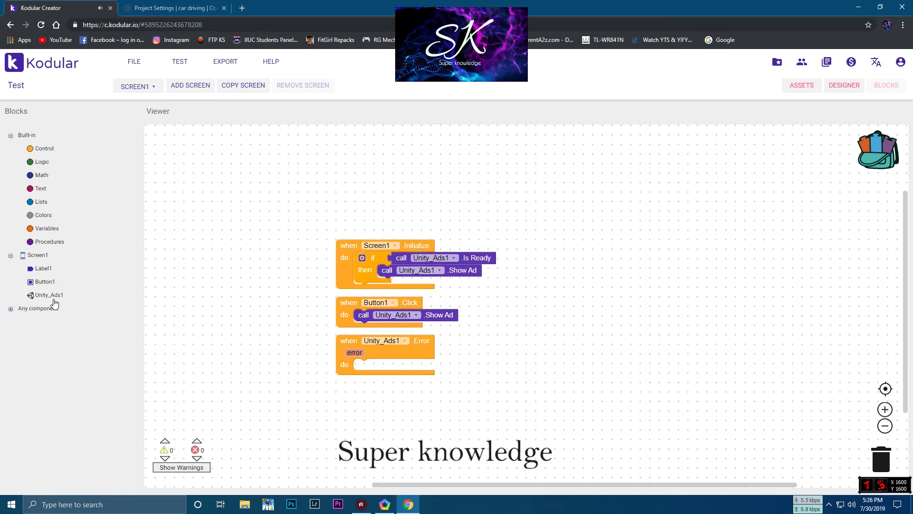
- Inside the Error event, set Label1.Text to the get error value
{"action": "left_click", "coordinate": [41, 270]}
{"action": "scroll", "coordinate": [220, 423], "scroll_direction": "down", "scroll_amount": 5}
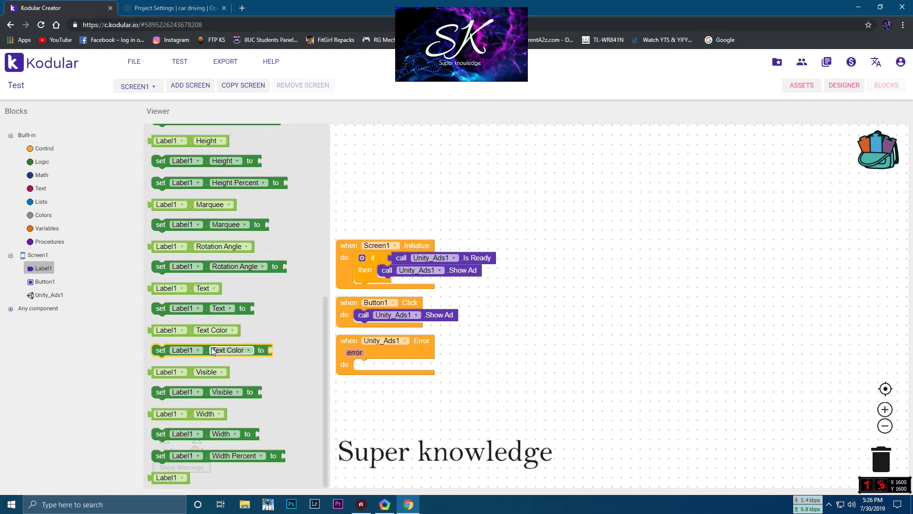
{"action": "left_click_drag", "start_coordinate": [219, 350], "coordinate": [432, 374]}
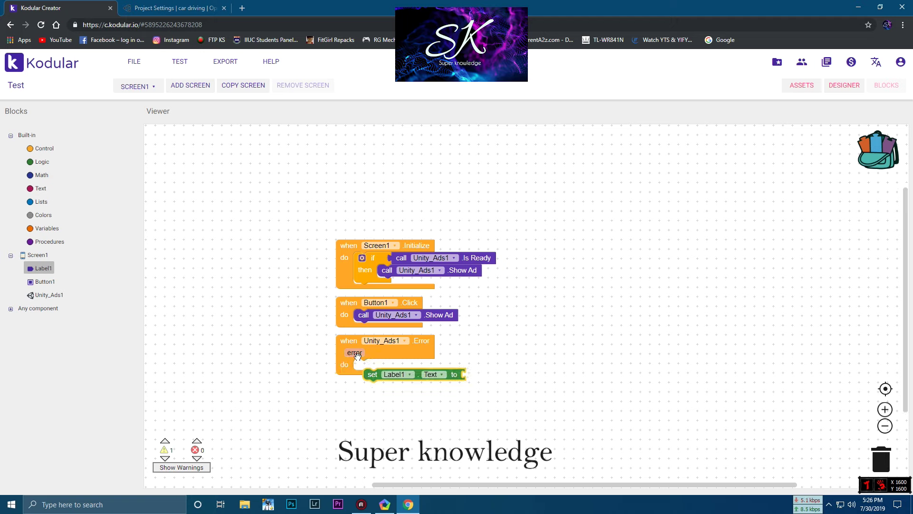
{"action": "left_click", "coordinate": [382, 362]}
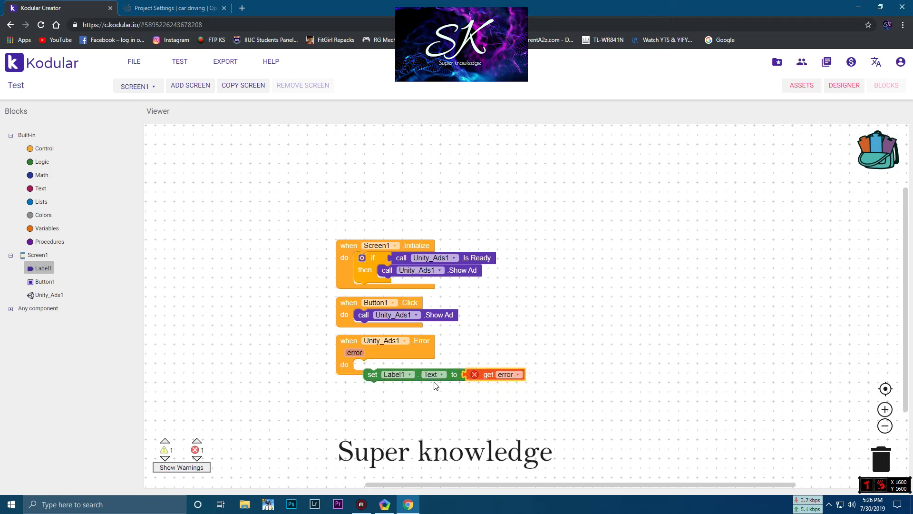
{"action": "left_click_drag", "start_coordinate": [474, 379], "coordinate": [435, 384]}
{"action": "left_click", "coordinate": [405, 338]}
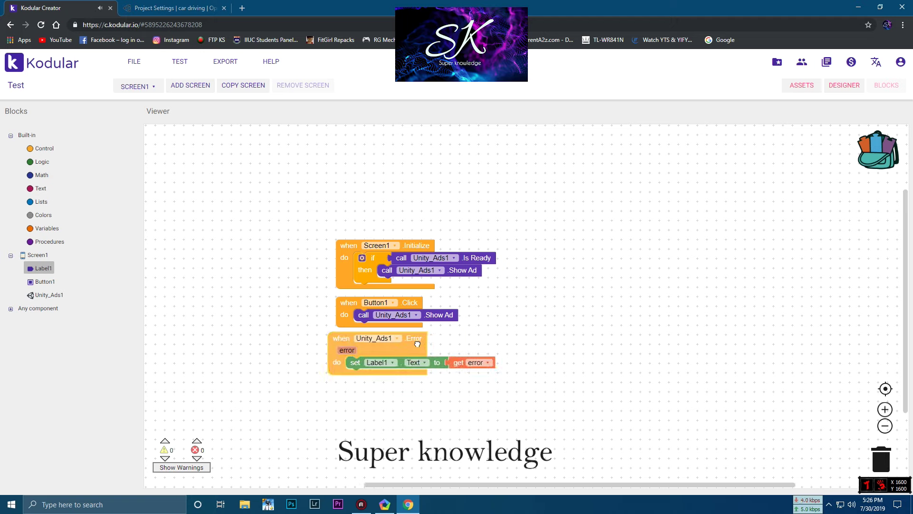
{"action": "left_click", "coordinate": [532, 304]}
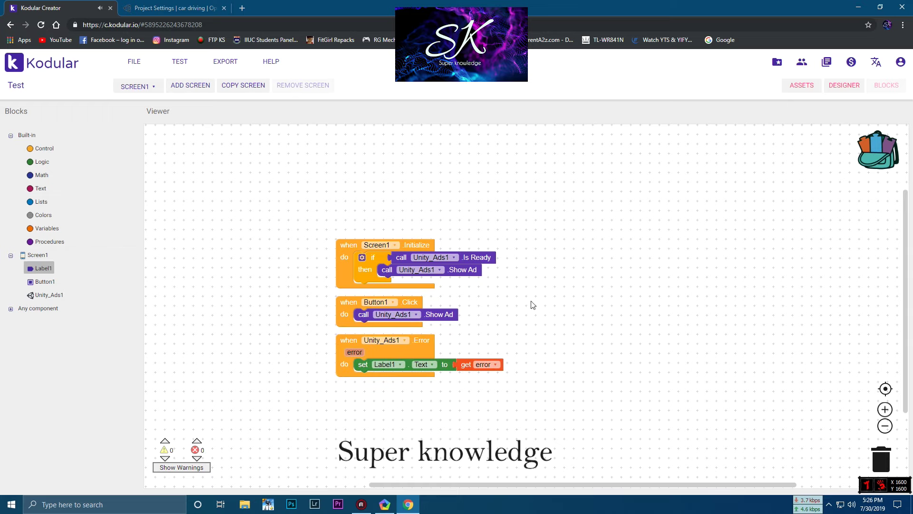
- Save the project from the Designer view
{"action": "left_click", "coordinate": [844, 86]}
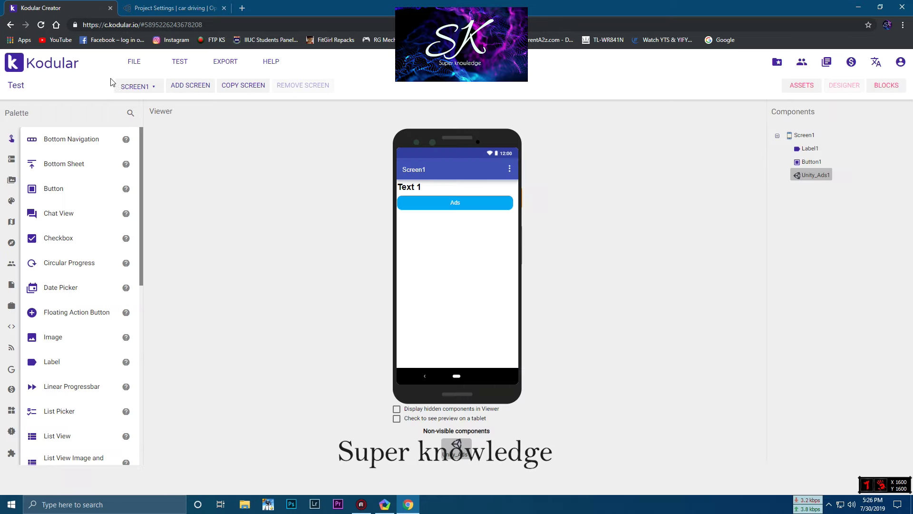
{"action": "left_click", "coordinate": [135, 63]}
{"action": "left_click", "coordinate": [191, 189]}
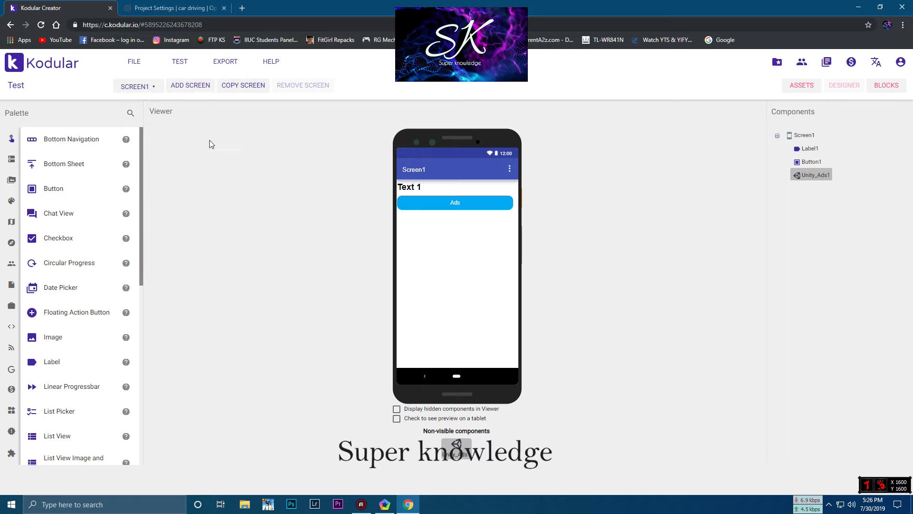
- Generate a Connect to Companion code and copy it
{"action": "left_click", "coordinate": [181, 63]}
{"action": "left_click", "coordinate": [192, 71]}
{"action": "left_click", "coordinate": [193, 71]}
{"action": "left_click", "coordinate": [188, 83]}
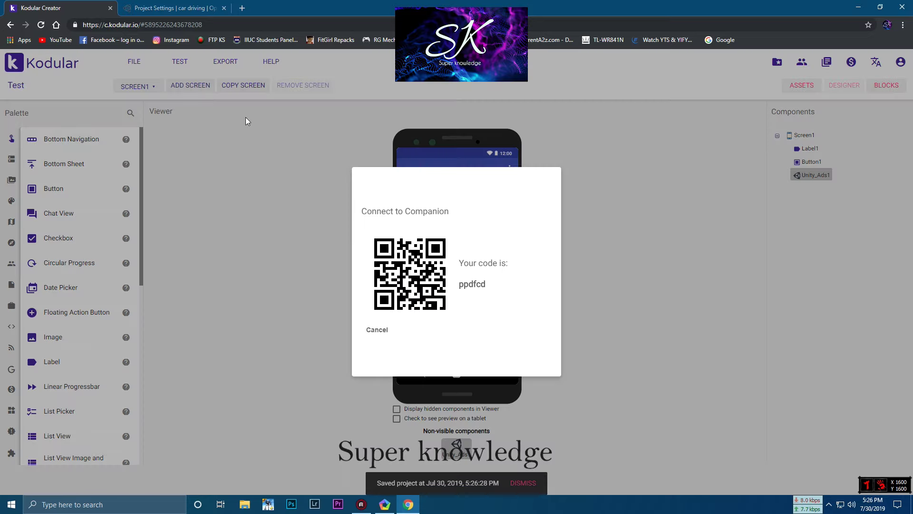
{"action": "left_click_drag", "start_coordinate": [454, 283], "coordinate": [486, 284]}
{"action": "right_click", "coordinate": [495, 285]}
{"action": "left_click", "coordinate": [514, 291]}
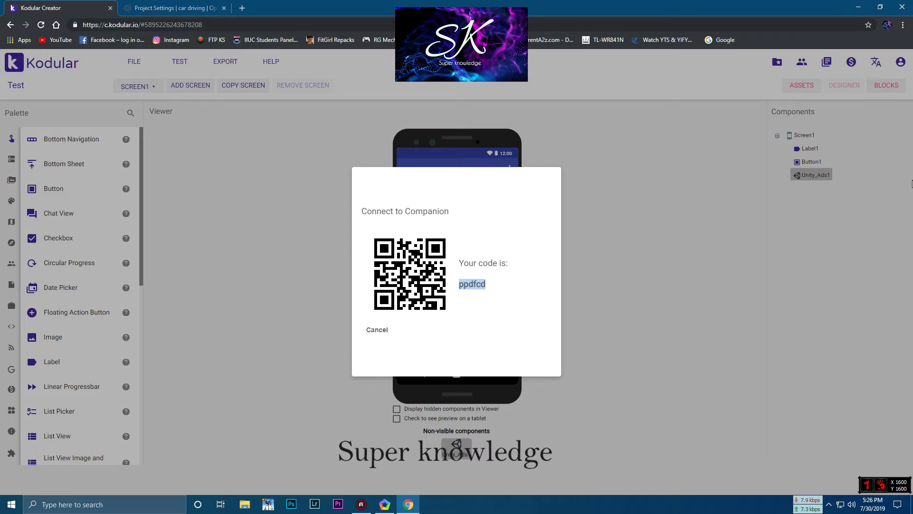
- Shrink and move the browser window so the emulator's Companion app shows beside it
{"action": "left_click", "coordinate": [877, 15]}
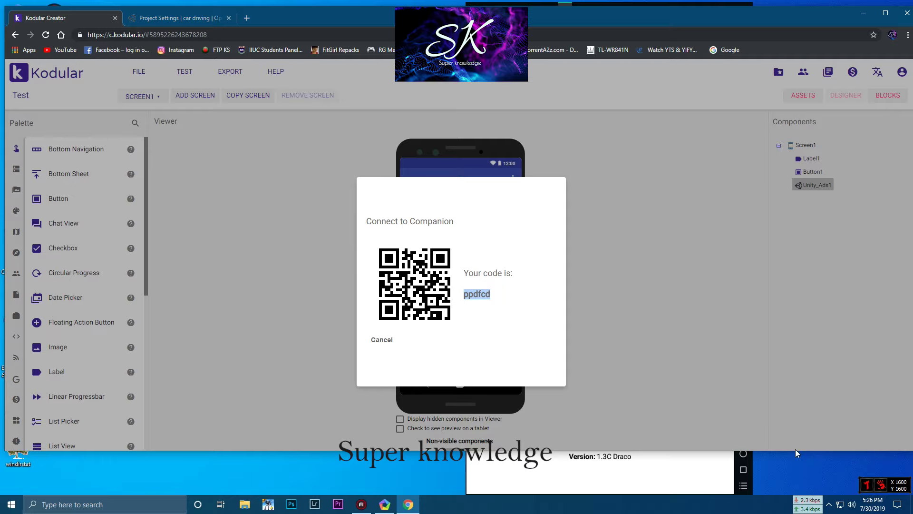
{"action": "mouse_move", "coordinate": [795, 449]}
{"action": "left_mouse_down"}
{"action": "mouse_move", "coordinate": [767, 437]}
{"action": "mouse_move", "coordinate": [523, 475]}
{"action": "left_mouse_up"}
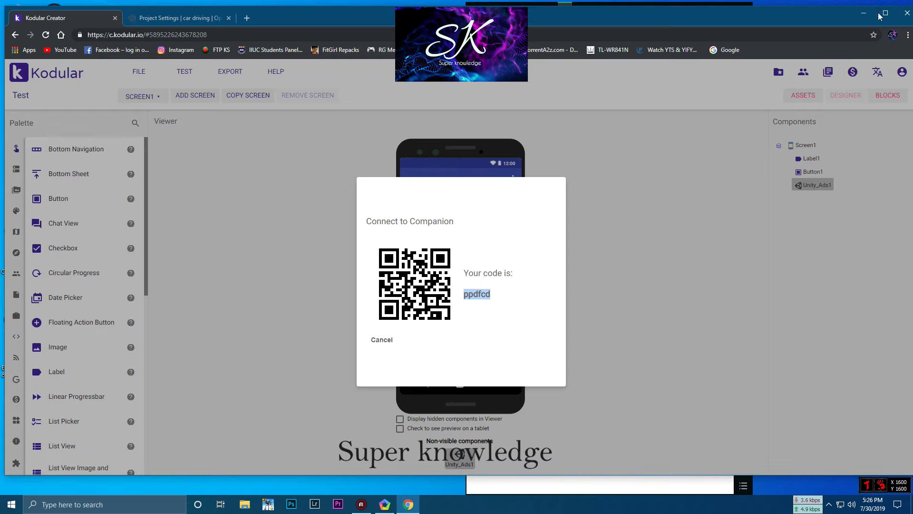
{"action": "left_click_drag", "start_coordinate": [840, 17], "coordinate": [764, 61]}
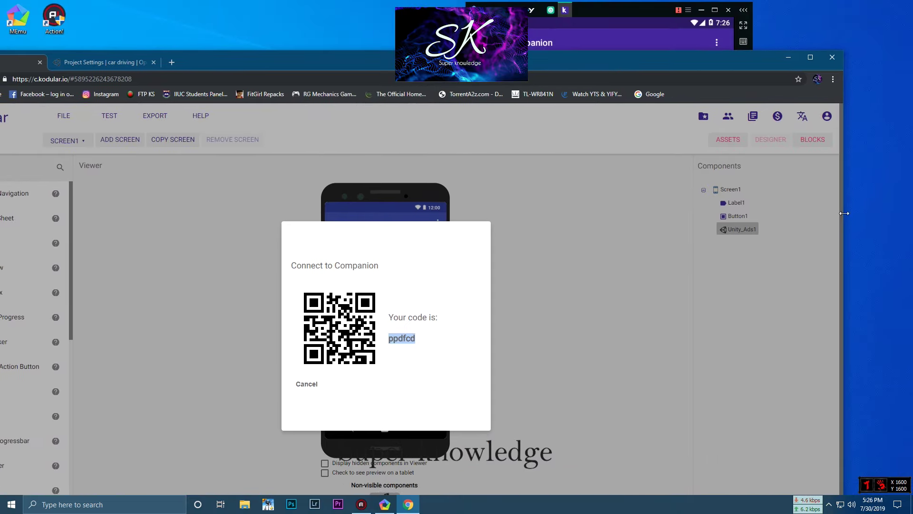
{"action": "left_click_drag", "start_coordinate": [844, 213], "coordinate": [551, 213]}
{"action": "mouse_move", "coordinate": [332, 60]}
{"action": "left_mouse_down"}
{"action": "mouse_move", "coordinate": [411, 15]}
{"action": "mouse_move", "coordinate": [402, 17]}
{"action": "left_mouse_up"}
{"action": "left_click_drag", "start_coordinate": [619, 192], "coordinate": [320, 192]}
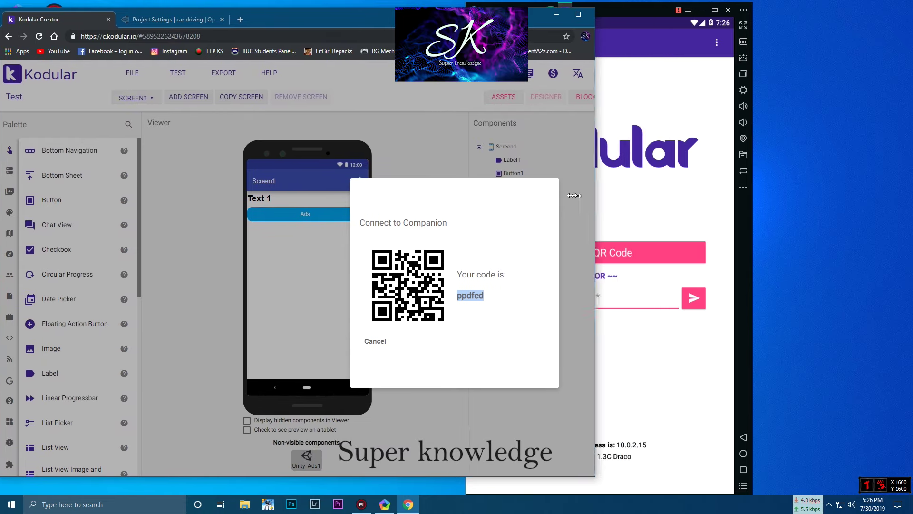
{"action": "left_click", "coordinate": [580, 298]}
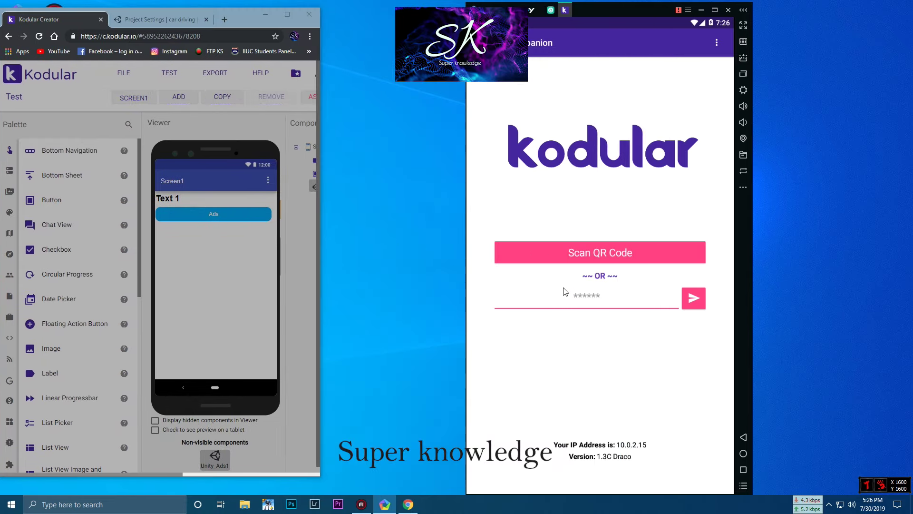
- Enter the connection code in the Companion to run the project, then minimize the browser
{"action": "type", "text": "ppdfcd"}
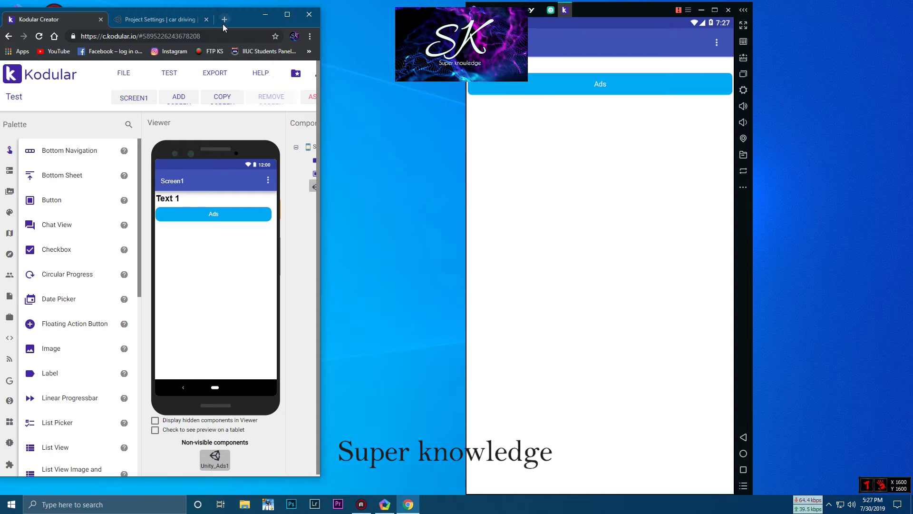
{"action": "left_click_drag", "start_coordinate": [234, 19], "coordinate": [228, 72]}
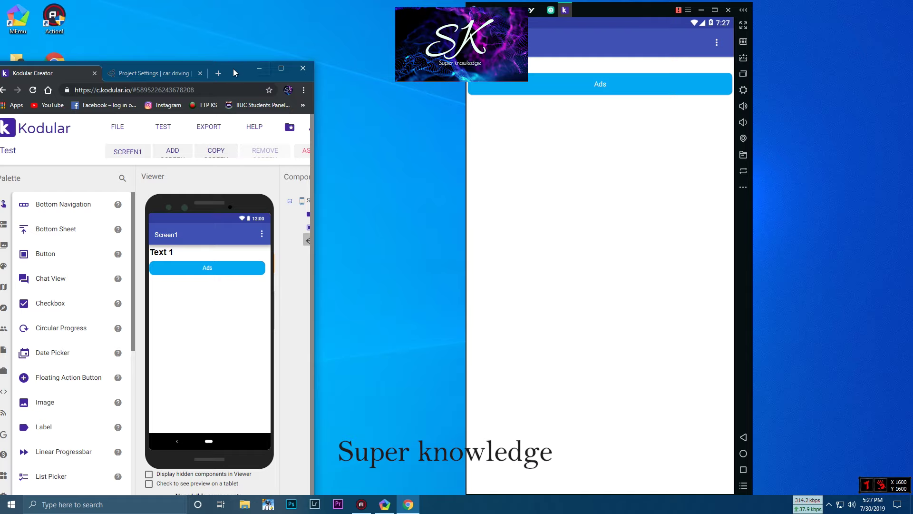
{"action": "mouse_move", "coordinate": [233, 68]}
{"action": "left_mouse_down"}
{"action": "mouse_move", "coordinate": [230, 51]}
{"action": "mouse_move", "coordinate": [253, 25]}
{"action": "left_mouse_up"}
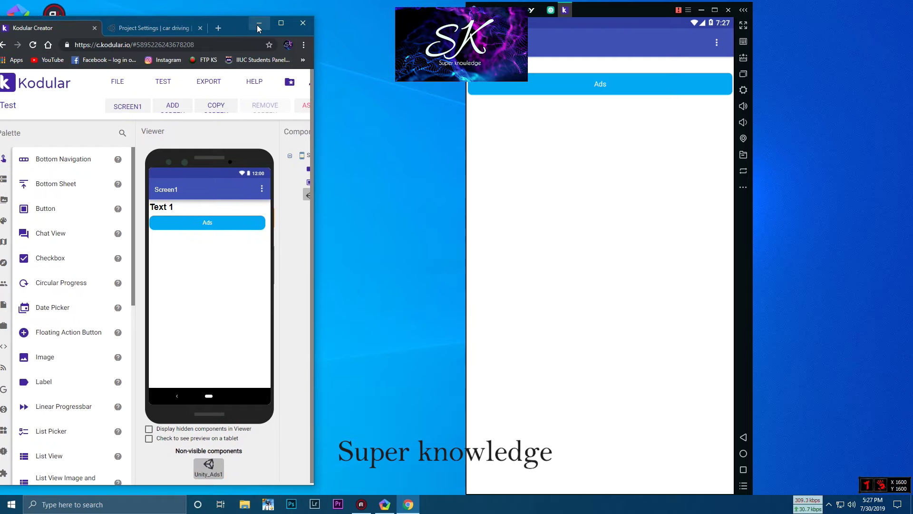
{"action": "left_click", "coordinate": [258, 24]}
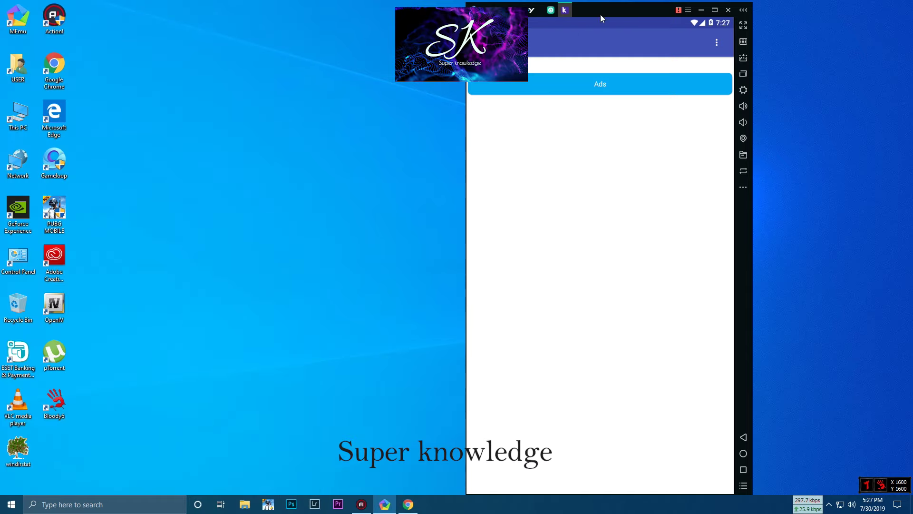
- Show a full-screen Unity test ad from the Ads button, close it, and restore Kodular Creator
{"action": "left_click_drag", "start_coordinate": [600, 16], "coordinate": [524, 12]}
{"action": "left_click", "coordinate": [518, 85]}
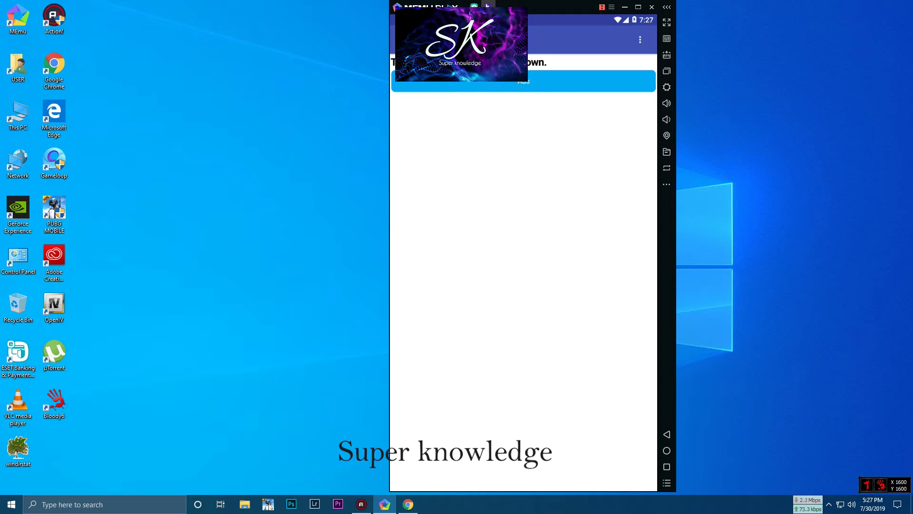
{"action": "left_click", "coordinate": [518, 80]}
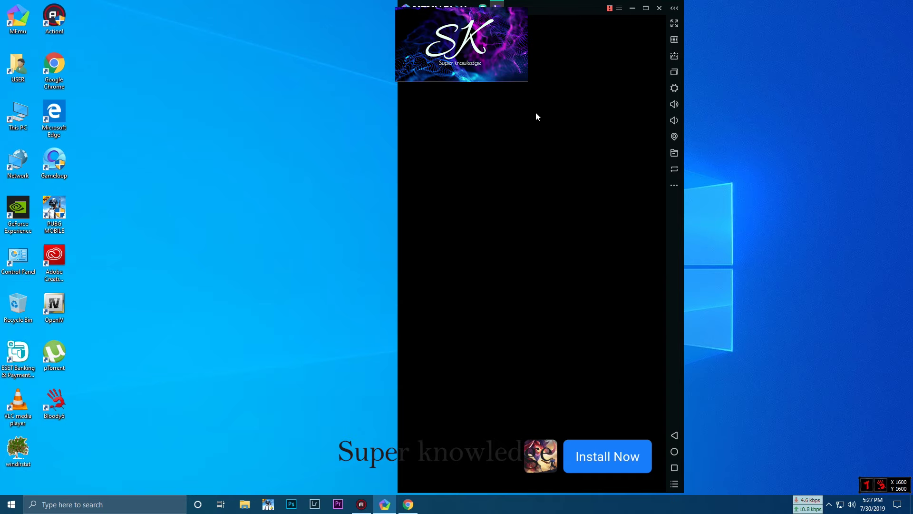
{"action": "left_click", "coordinate": [643, 37]}
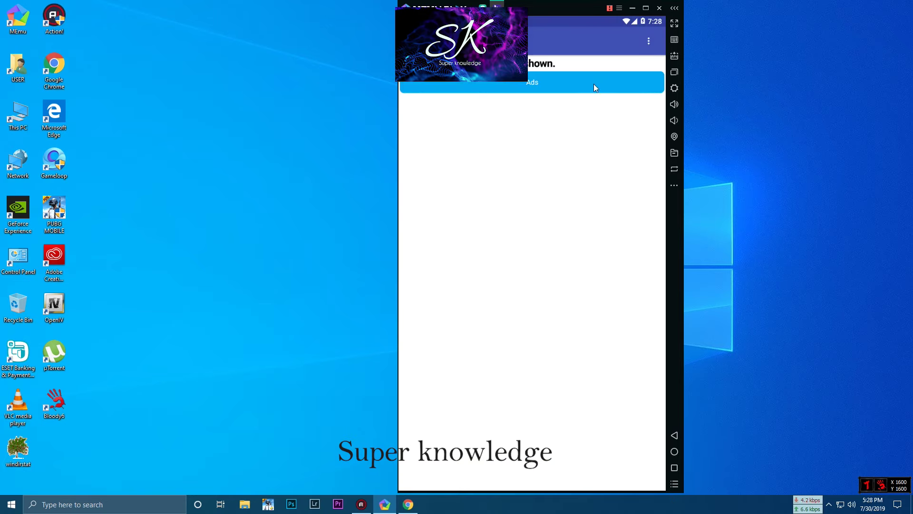
{"action": "left_click", "coordinate": [408, 504]}
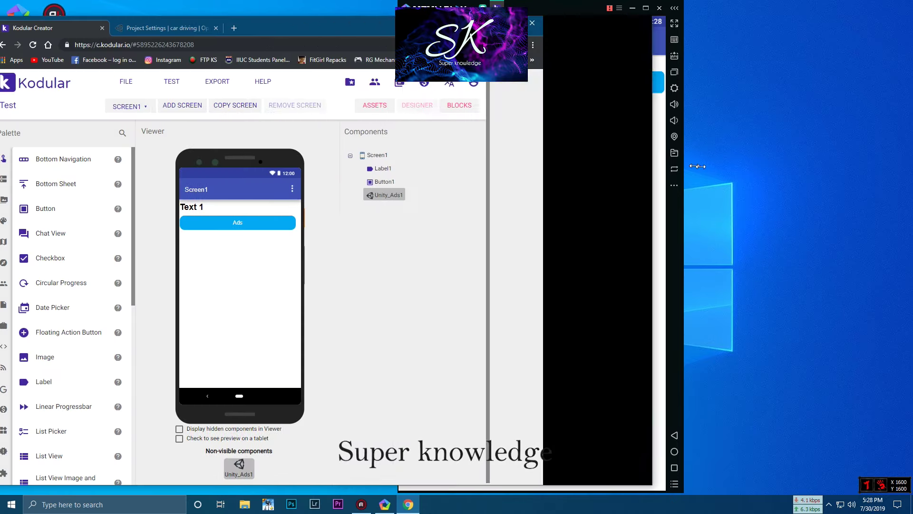
- In Blocks, put a copy of set Label1.Text into the if-then and discard get error
{"action": "left_click_drag", "start_coordinate": [314, 112], "coordinate": [838, 184]}
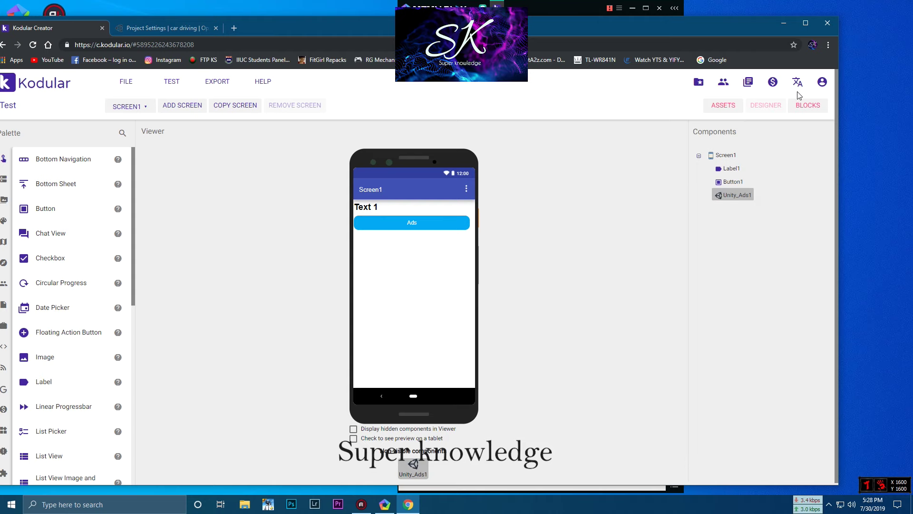
{"action": "left_click", "coordinate": [796, 109]}
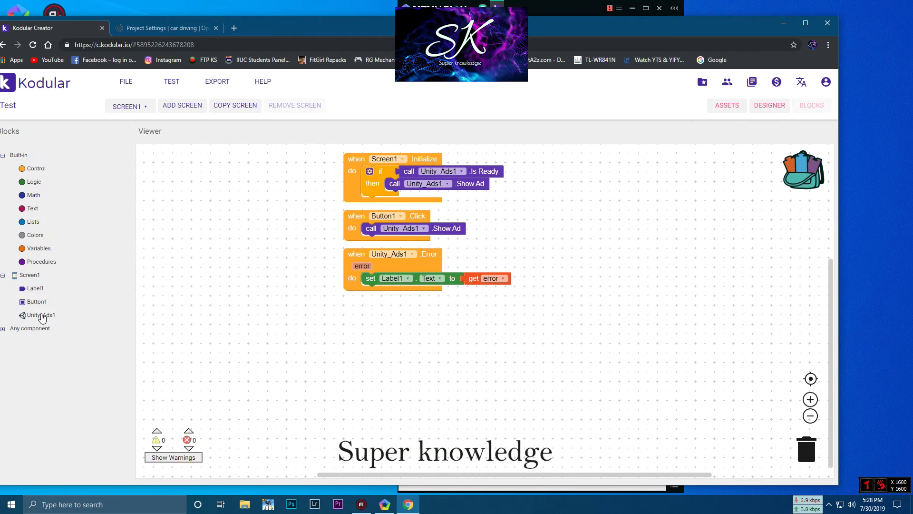
{"action": "left_click", "coordinate": [40, 315]}
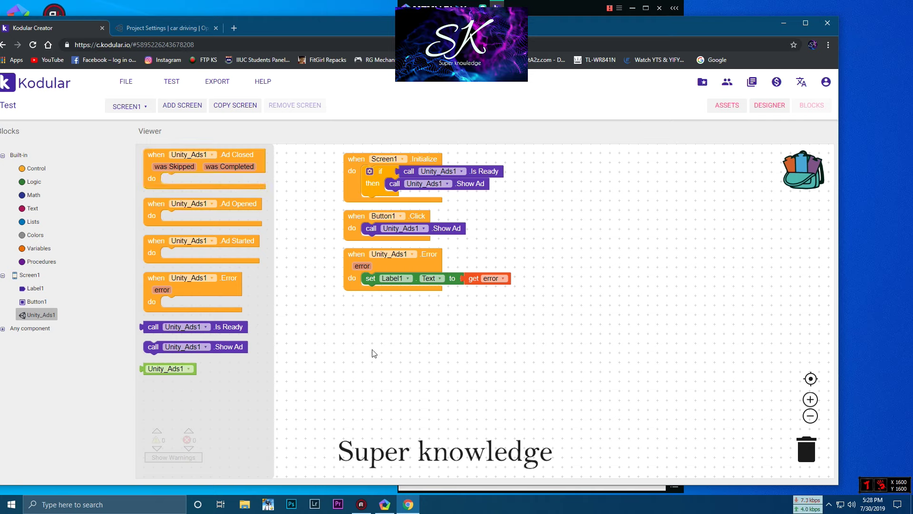
{"action": "left_click", "coordinate": [374, 353]}
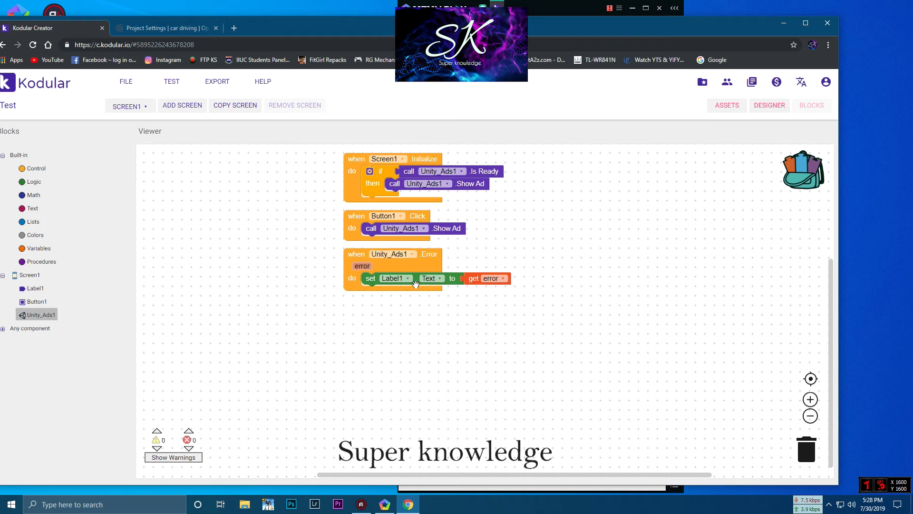
{"action": "right_click", "coordinate": [416, 285]}
{"action": "left_click", "coordinate": [425, 290]}
{"action": "left_click_drag", "start_coordinate": [422, 299], "coordinate": [423, 184]}
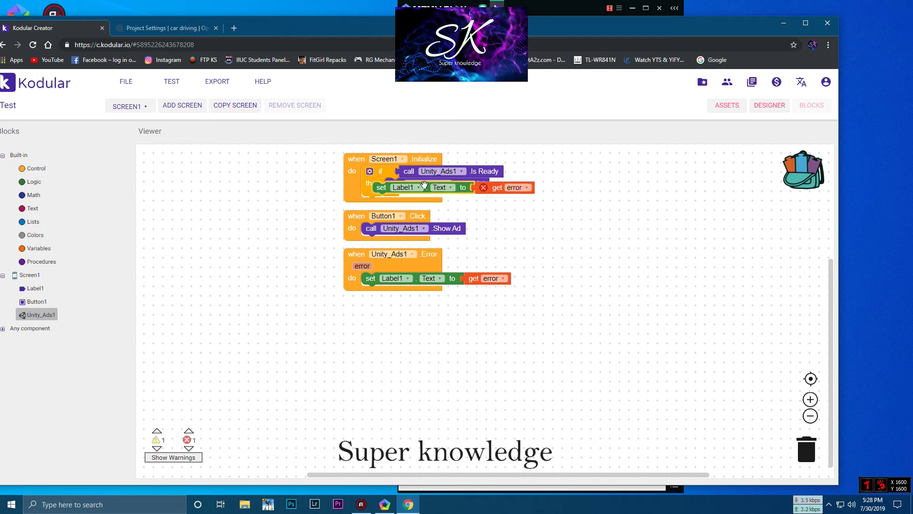
{"action": "mouse_move", "coordinate": [509, 190]}
{"action": "left_mouse_down"}
{"action": "mouse_move", "coordinate": [725, 302]}
{"action": "mouse_move", "coordinate": [808, 444]}
{"action": "left_mouse_up"}
{"action": "left_click_drag", "start_coordinate": [426, 262], "coordinate": [427, 301]}
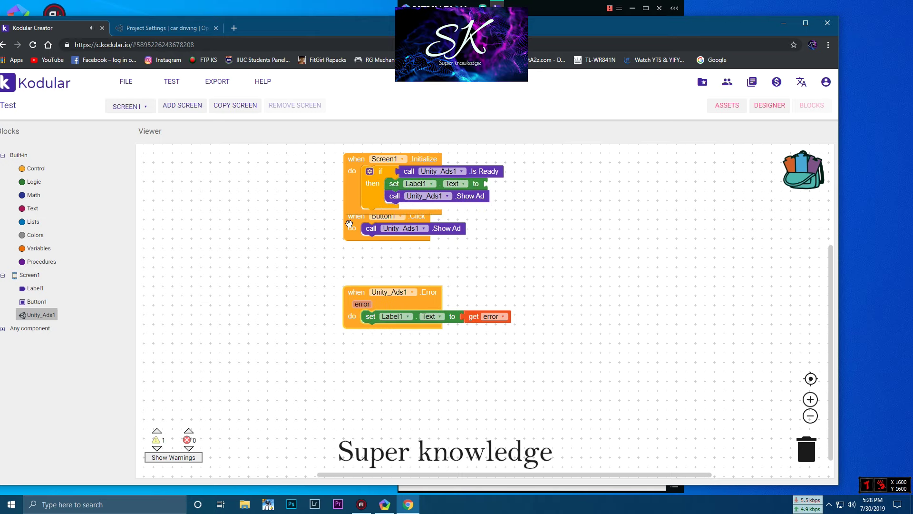
{"action": "left_click", "coordinate": [350, 223]}
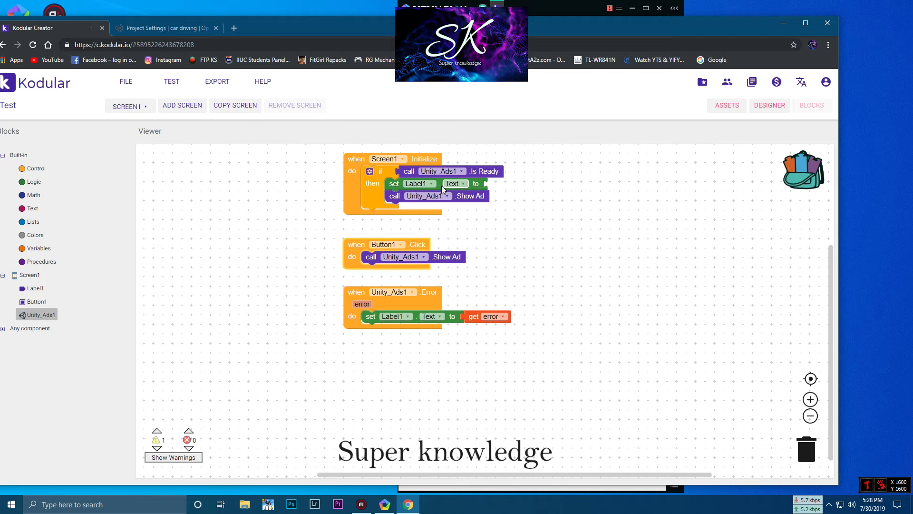
- Attach a Text block reading 'ads is ready' to the set Label1.Text block
{"action": "left_click", "coordinate": [32, 208]}
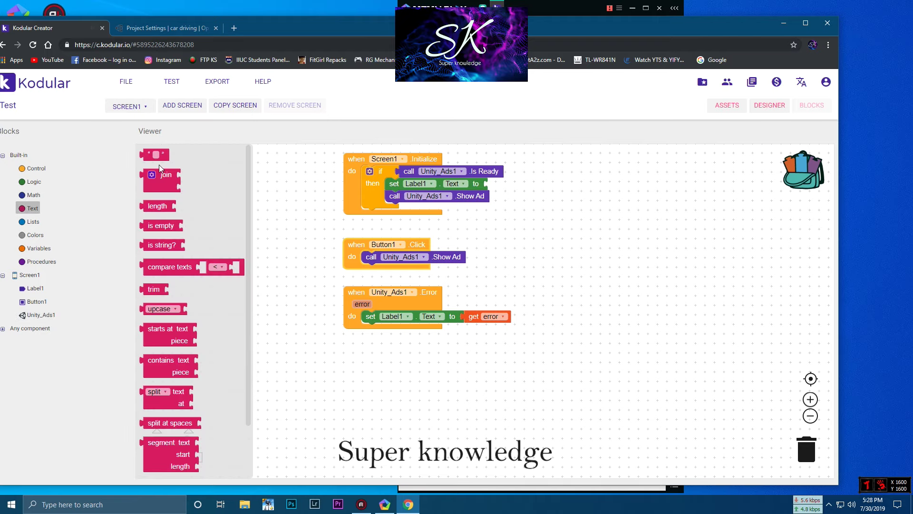
{"action": "mouse_move", "coordinate": [160, 156]}
{"action": "left_mouse_down"}
{"action": "mouse_move", "coordinate": [507, 200]}
{"action": "mouse_move", "coordinate": [501, 184]}
{"action": "left_mouse_up"}
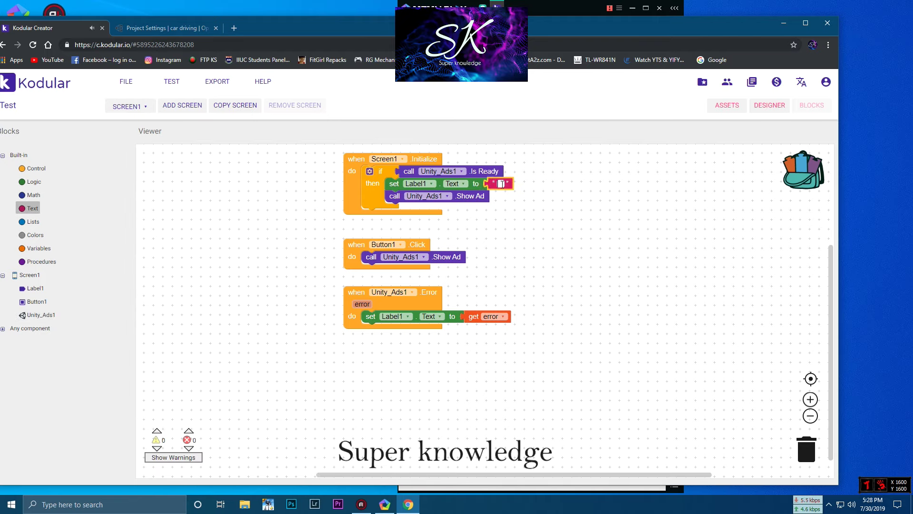
{"action": "type", "text": "ads "}
{"action": "type", "text": "is re"}
{"action": "type", "text": "al"}
{"action": "key", "text": "BackSpace"}
{"action": "type", "text": "dy"}
{"action": "left_click", "coordinate": [640, 240]}
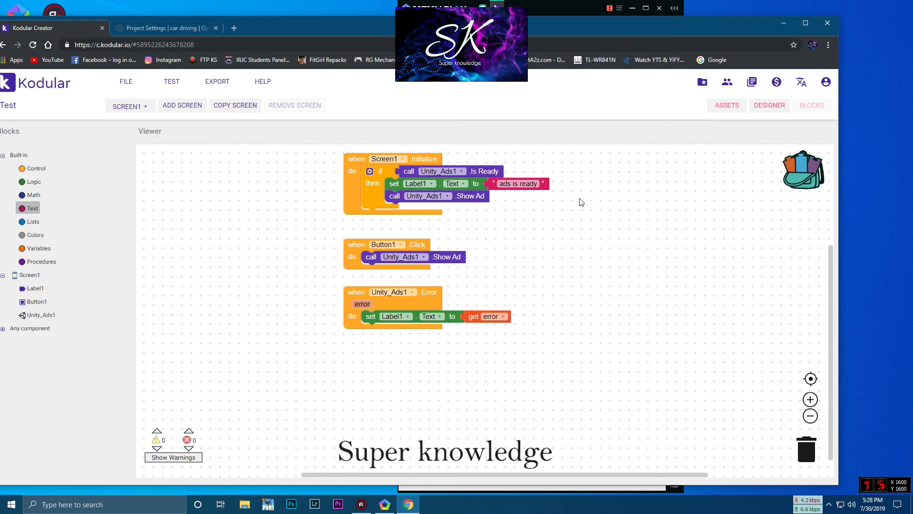
- Delete the stray duplicate if block, confirming removal of its blocks
{"action": "right_click", "coordinate": [415, 188]}
{"action": "left_click", "coordinate": [604, 259]}
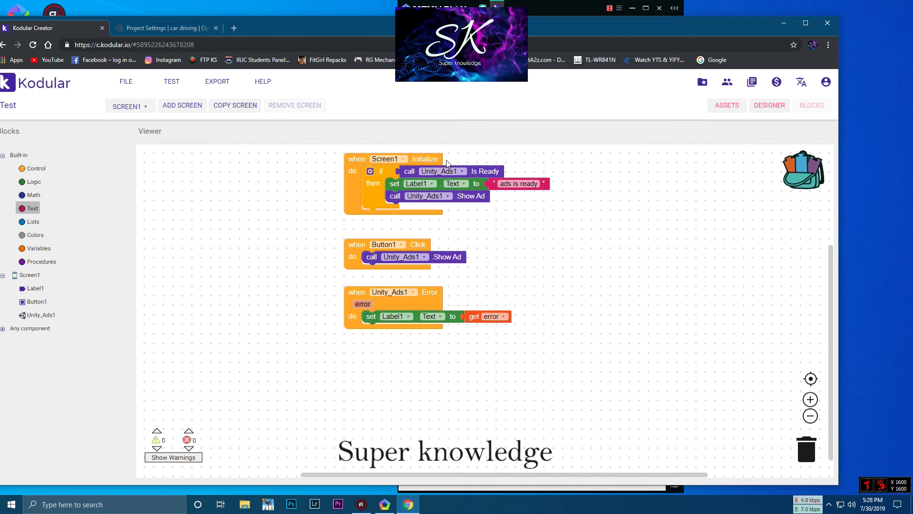
{"action": "right_click", "coordinate": [390, 180]}
{"action": "left_click", "coordinate": [405, 183]}
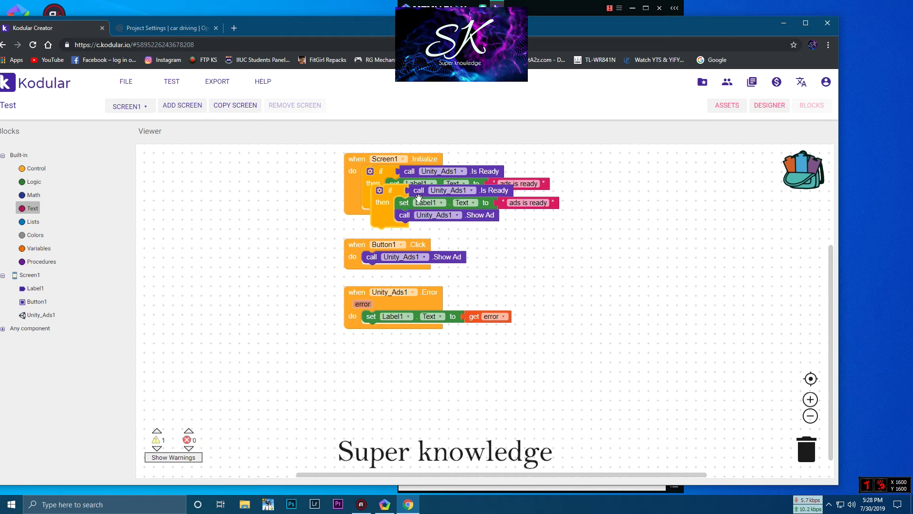
{"action": "mouse_move", "coordinate": [389, 198]}
{"action": "left_mouse_down"}
{"action": "mouse_move", "coordinate": [816, 454]}
{"action": "mouse_move", "coordinate": [814, 445]}
{"action": "left_mouse_up"}
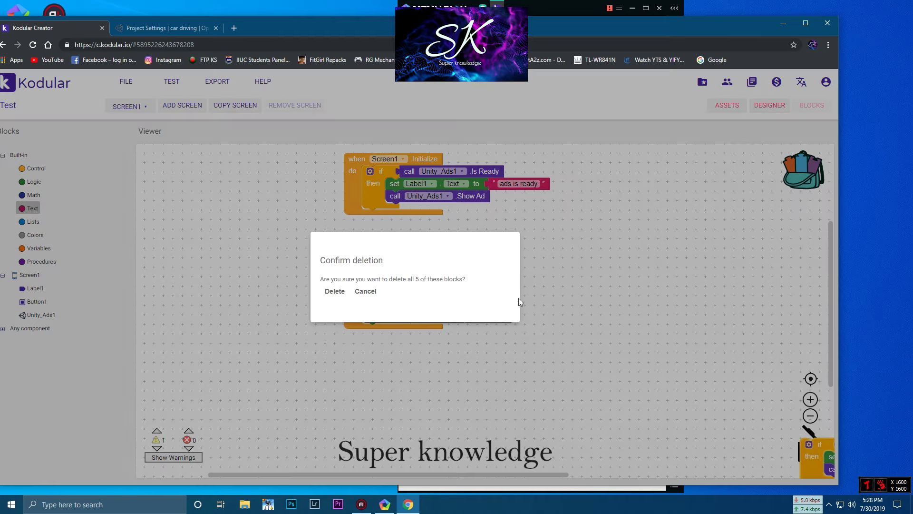
{"action": "left_click", "coordinate": [334, 291]}
{"action": "left_click", "coordinate": [770, 105]}
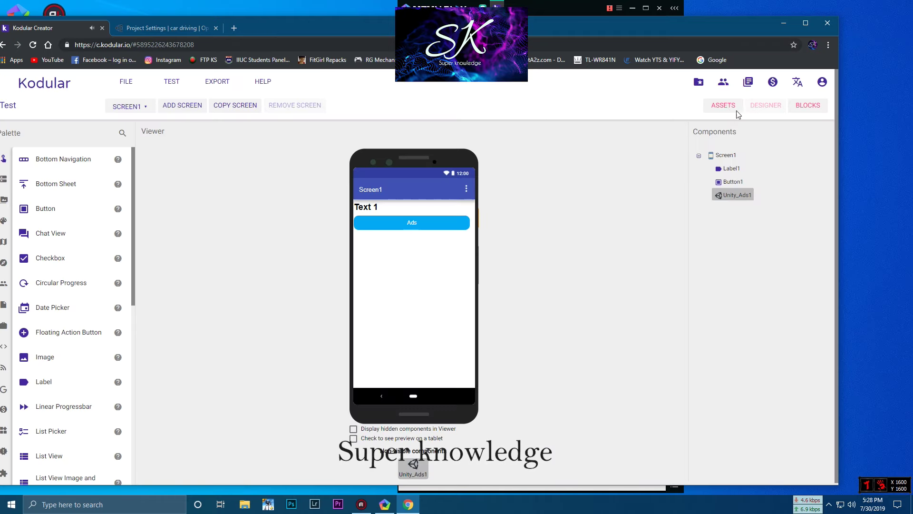
{"action": "left_click_drag", "start_coordinate": [53, 208], "coordinate": [390, 290]}
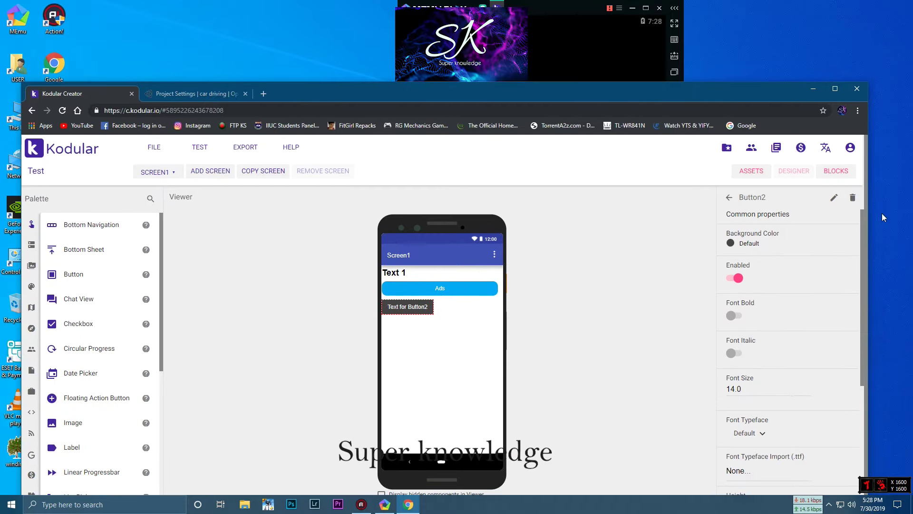
{"action": "left_click", "coordinate": [852, 196]}
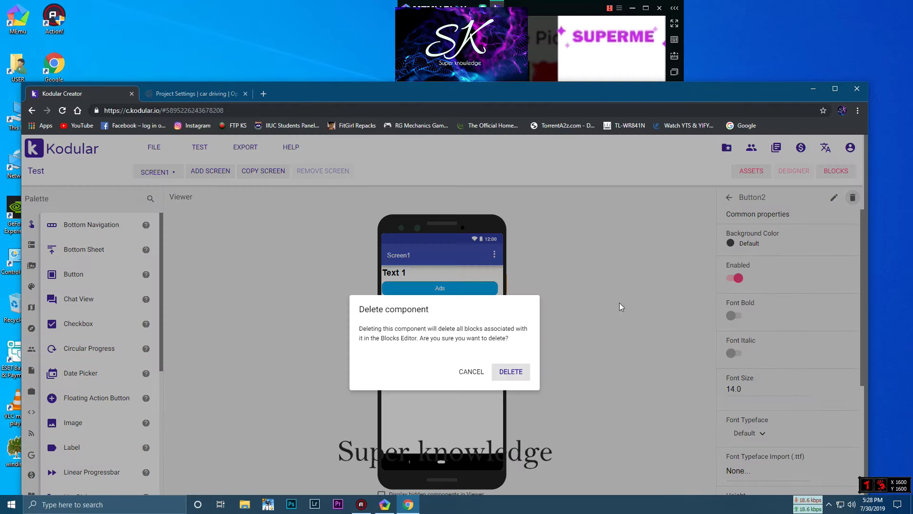
{"action": "left_click", "coordinate": [511, 371]}
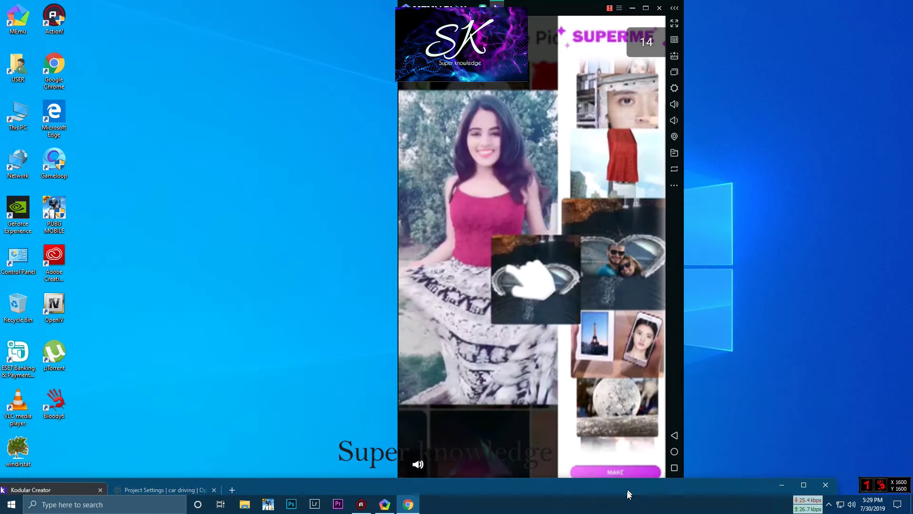
- Let the Unity ads play, close the Likee ad, and return to the Android home screen
{"action": "left_click", "coordinate": [780, 387]}
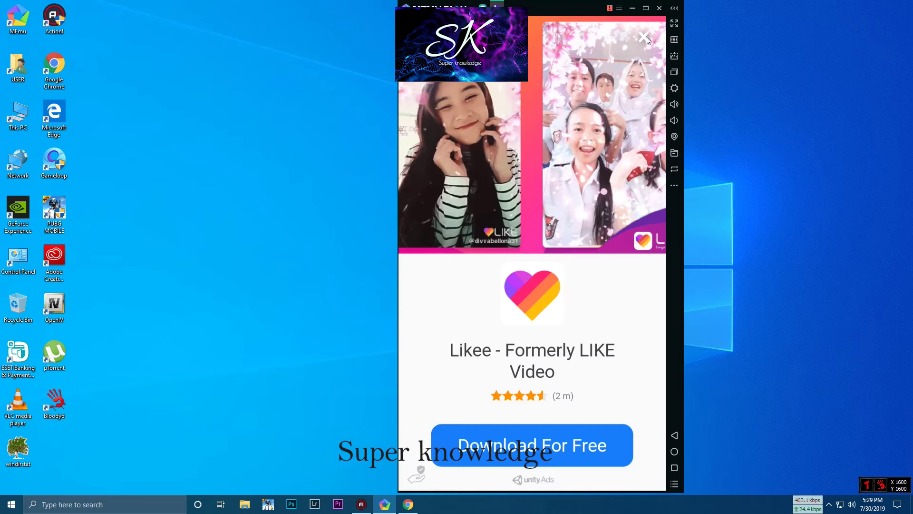
{"action": "left_click", "coordinate": [643, 38]}
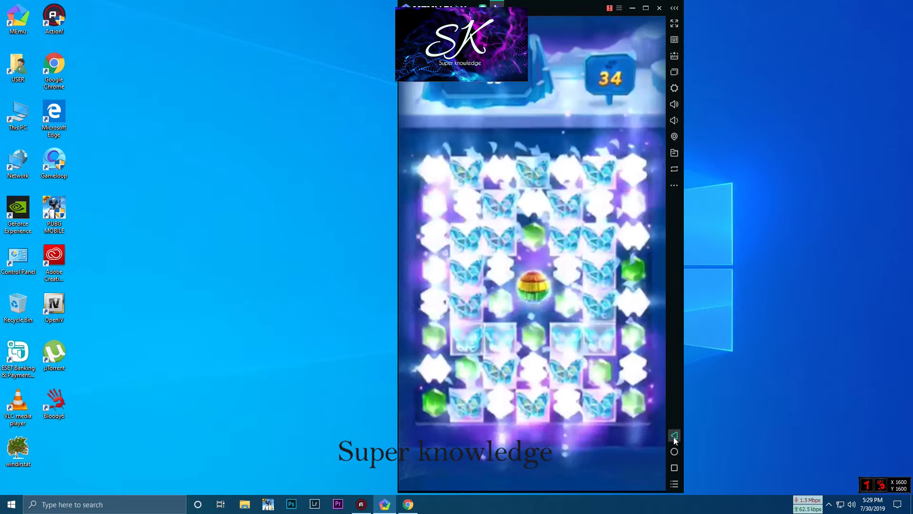
{"action": "left_click", "coordinate": [674, 436]}
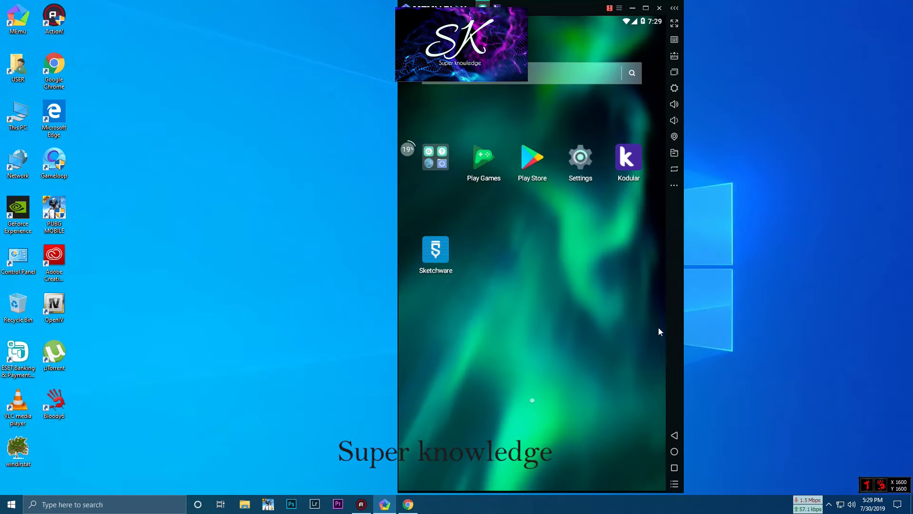
- Restore the Kodular Creator browser window and enlarge it to fill the screen
{"action": "left_click", "coordinate": [408, 504]}
{"action": "mouse_move", "coordinate": [476, 399]}
{"action": "left_mouse_down"}
{"action": "mouse_move", "coordinate": [505, 102]}
{"action": "mouse_move", "coordinate": [533, 1]}
{"action": "left_mouse_up"}
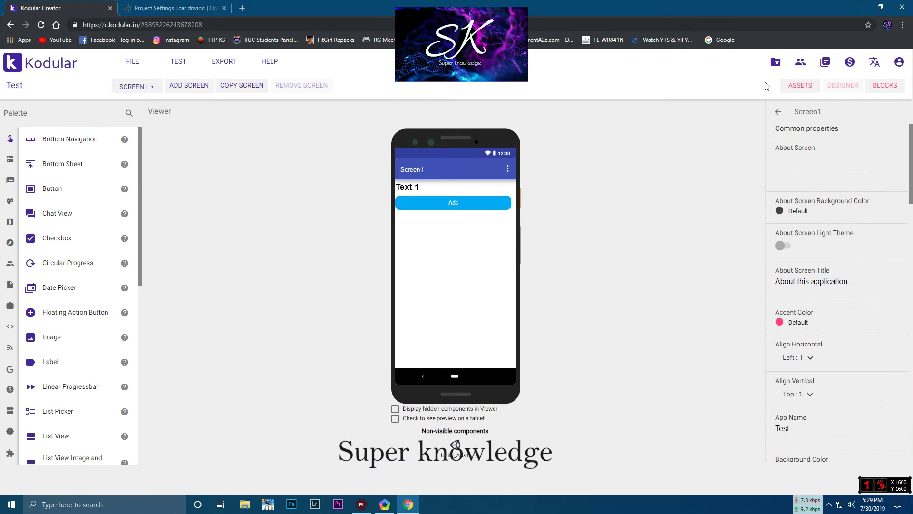